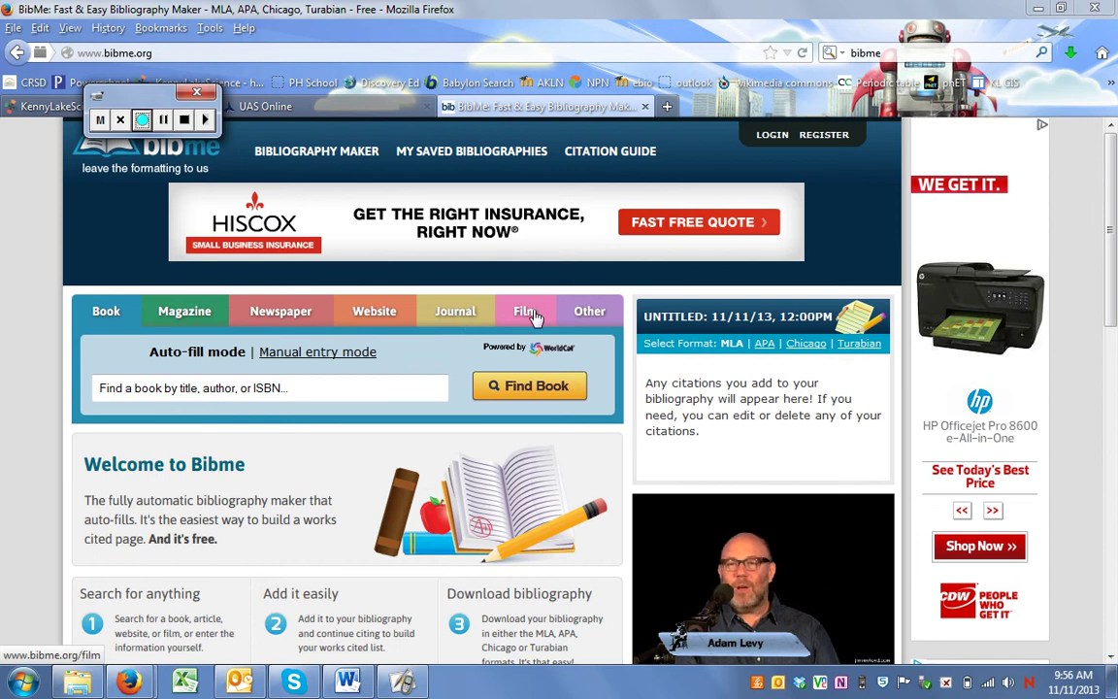
Step: Switch the bibliography source type to Website
left_click_drag(132, 100, 907, 13)
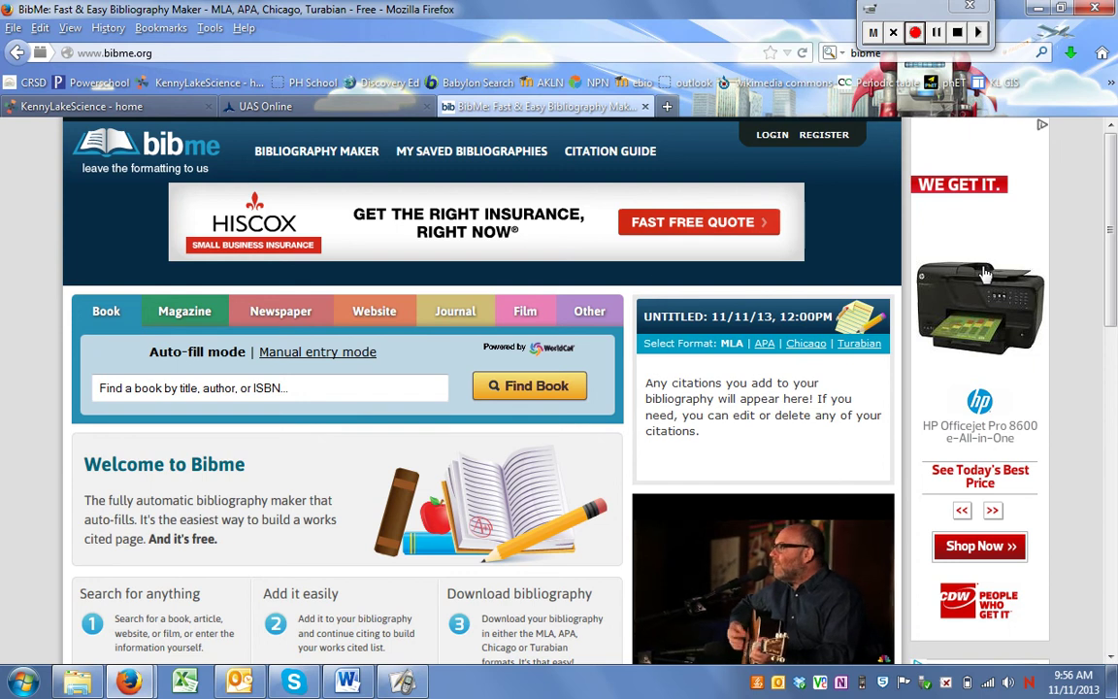
left_click(303, 389)
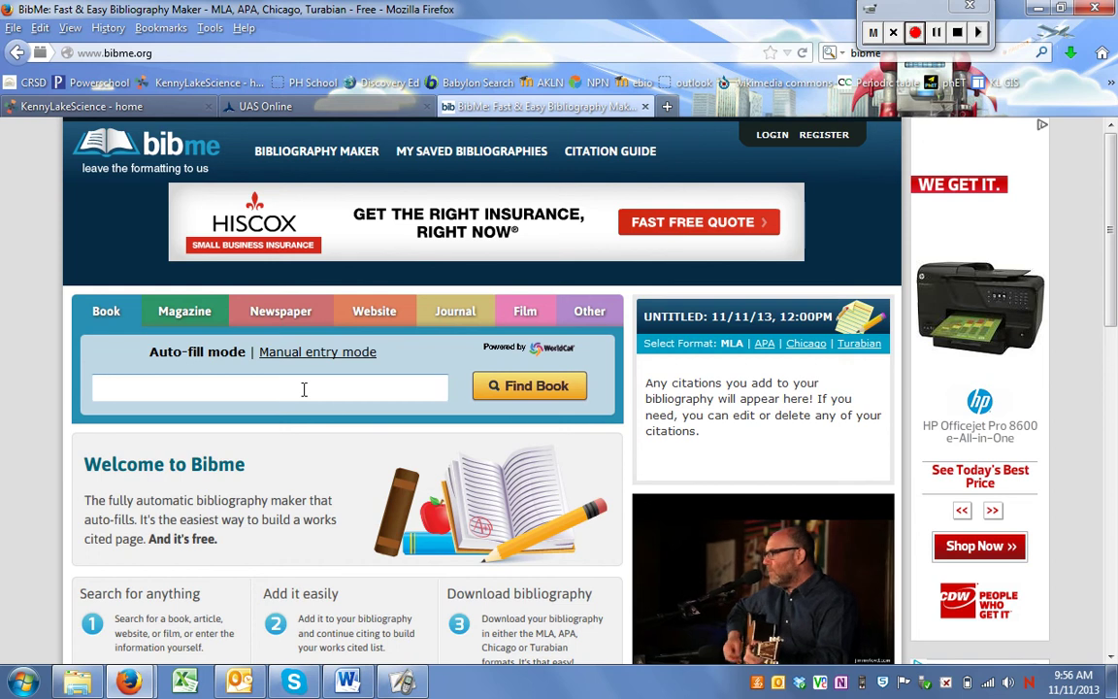
left_click(389, 318)
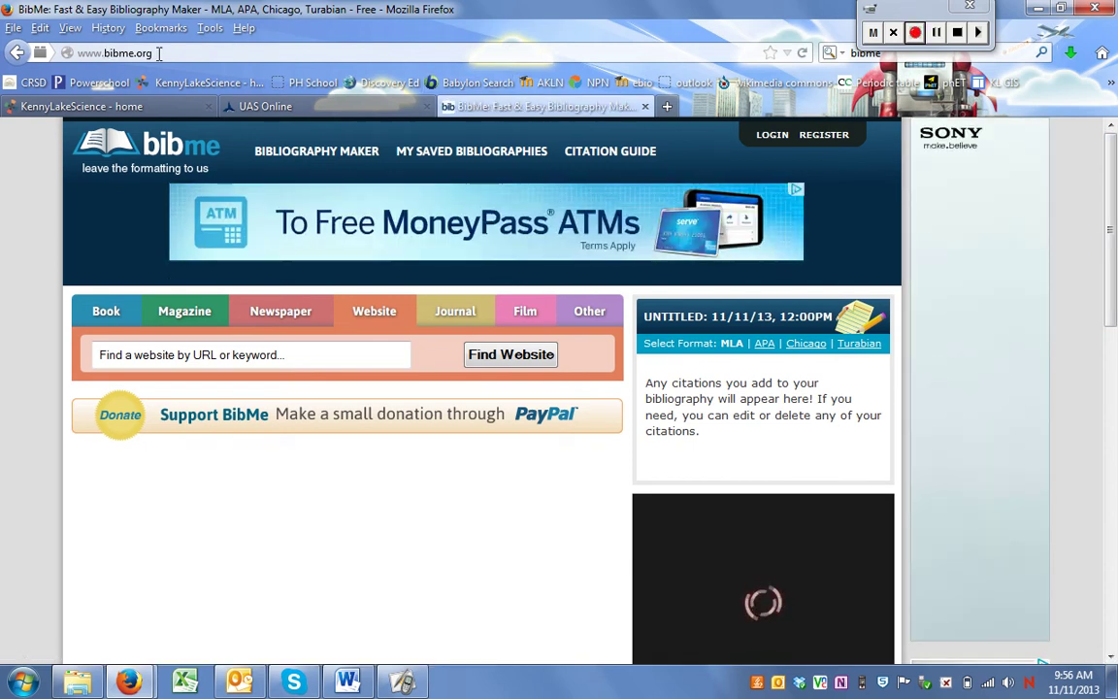
Step: Bring up the screen annotation tools, handwrite a trial letter B on the page, and clear it
left_click(404, 682)
left_click(441, 682)
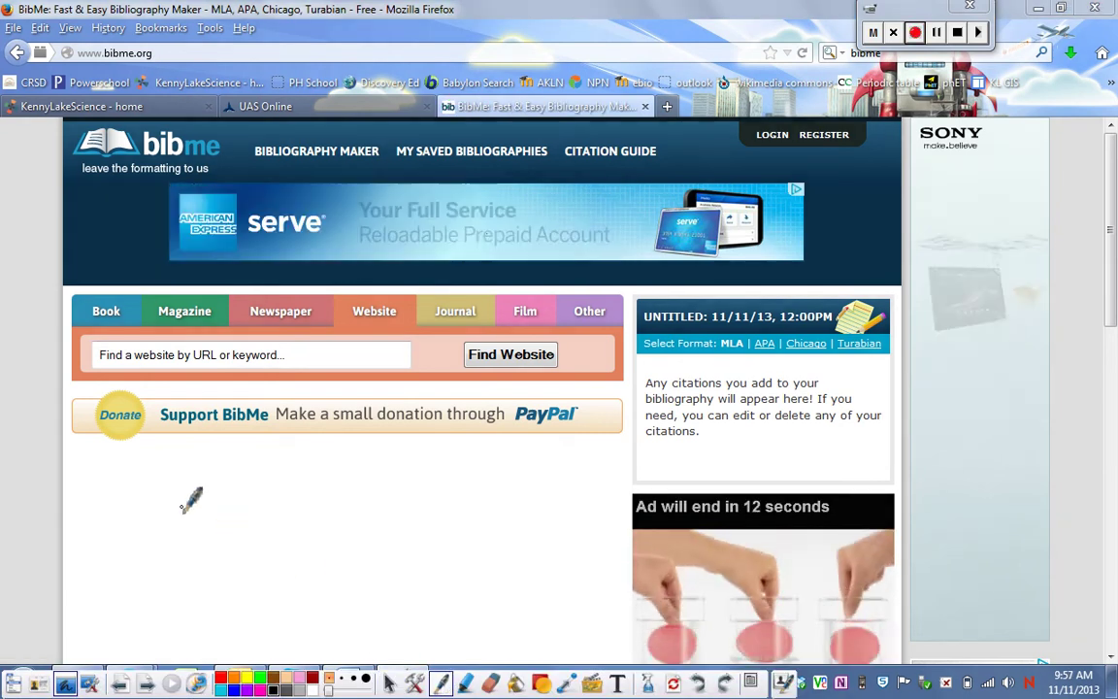
mouse_move(171, 485)
left_mouse_down()
mouse_move(171, 561)
mouse_move(220, 507)
mouse_move(173, 532)
left_mouse_up()
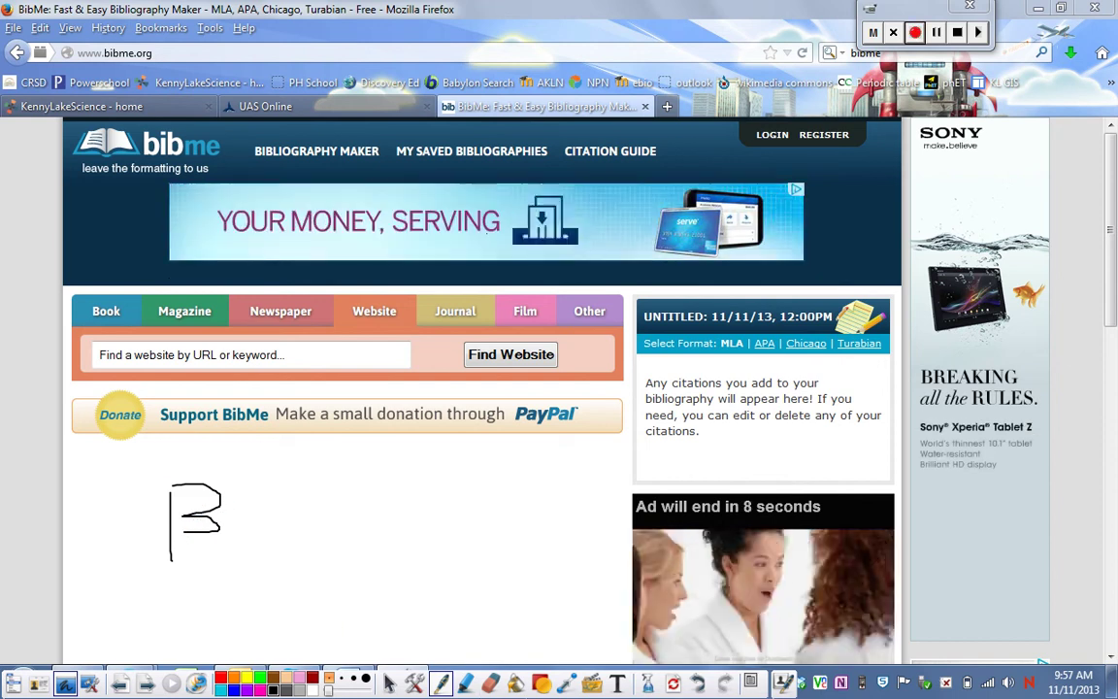
left_click(673, 682)
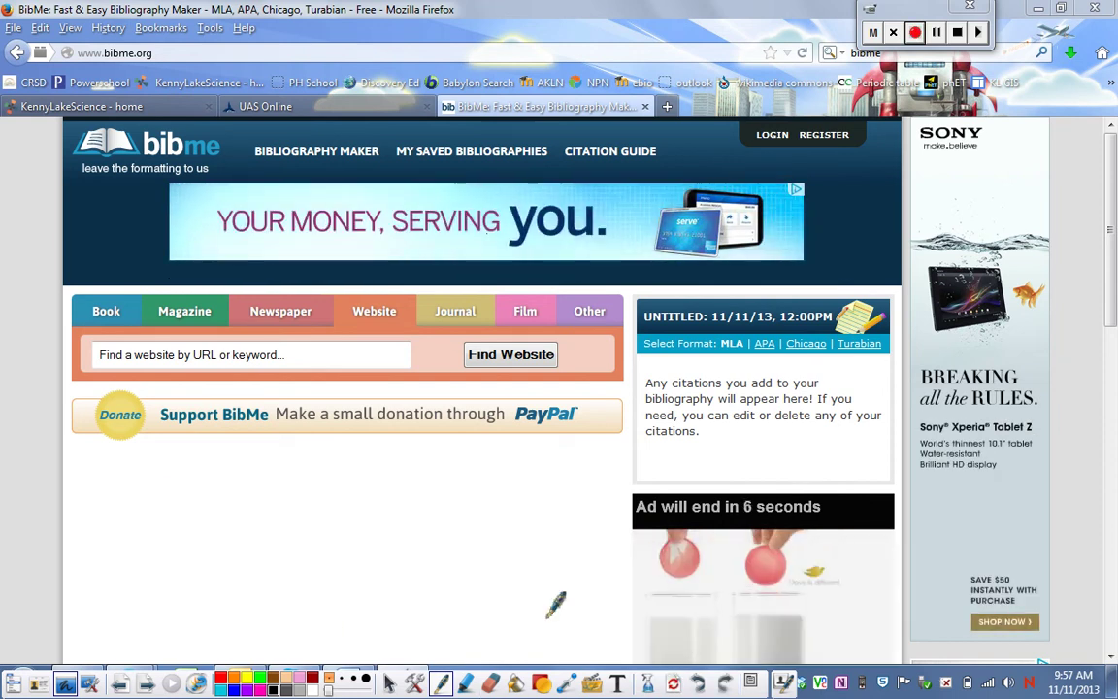
Step: Handwrite "Bibme.org" in black pen across the blank area below the donation banner
left_click_drag(137, 494, 128, 582)
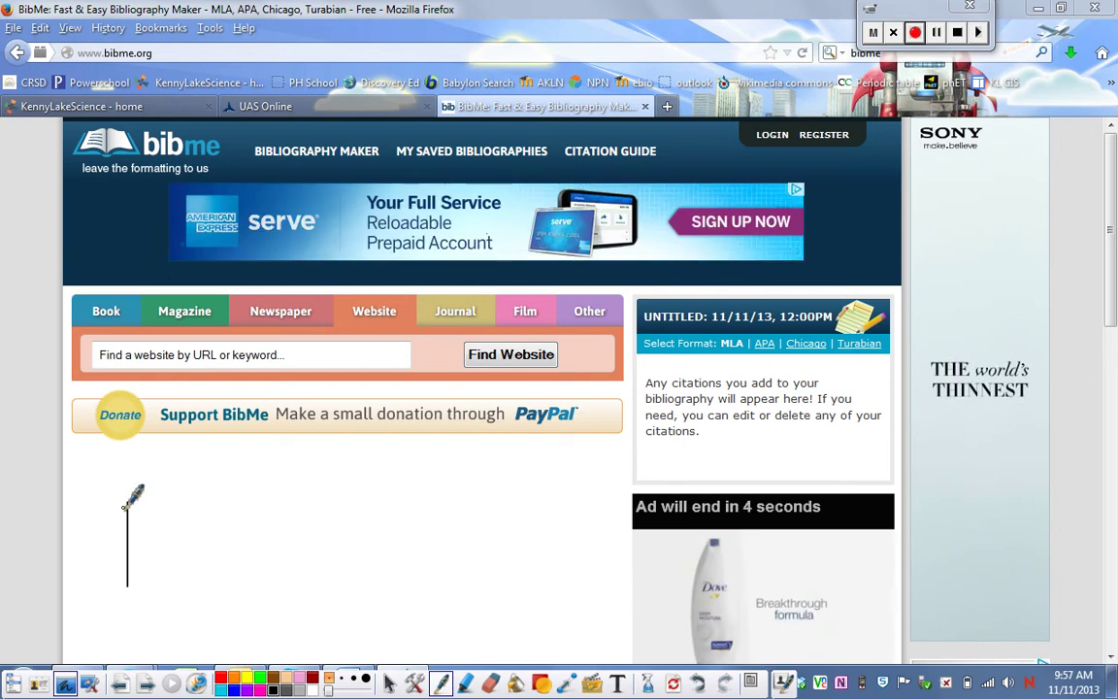
mouse_move(103, 501)
left_mouse_down()
mouse_move(169, 524)
mouse_move(146, 532)
mouse_move(163, 580)
left_mouse_up()
left_click_drag(215, 553, 215, 584)
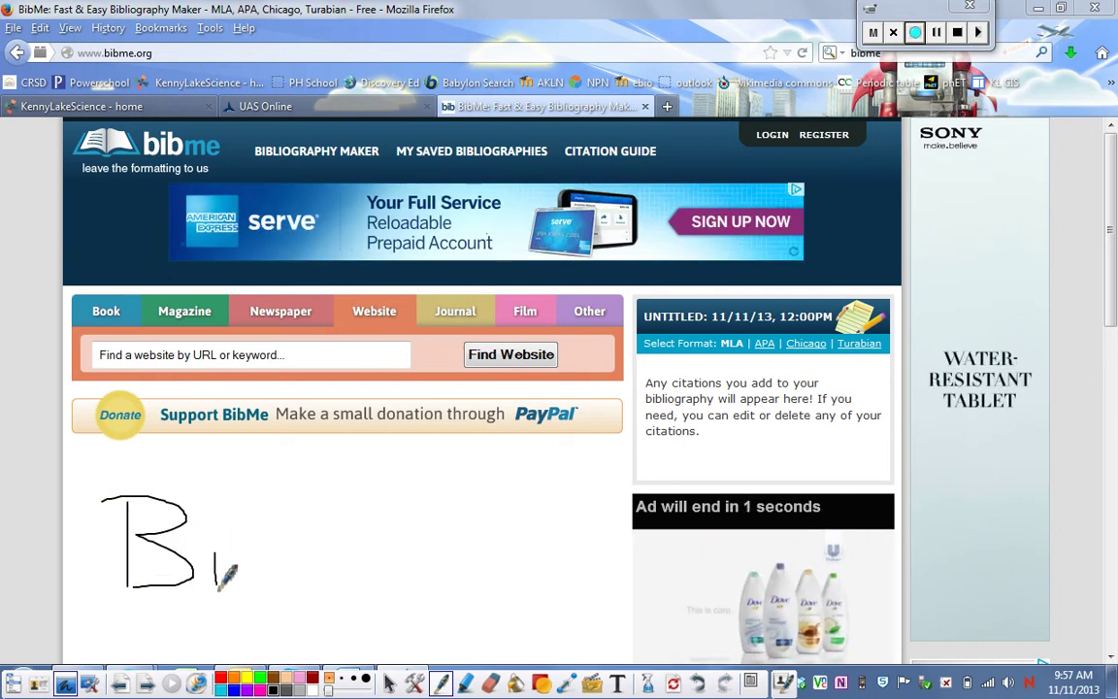
left_click(215, 529)
mouse_move(235, 502)
left_mouse_down()
mouse_move(235, 582)
mouse_move(280, 544)
mouse_move(244, 585)
left_mouse_up()
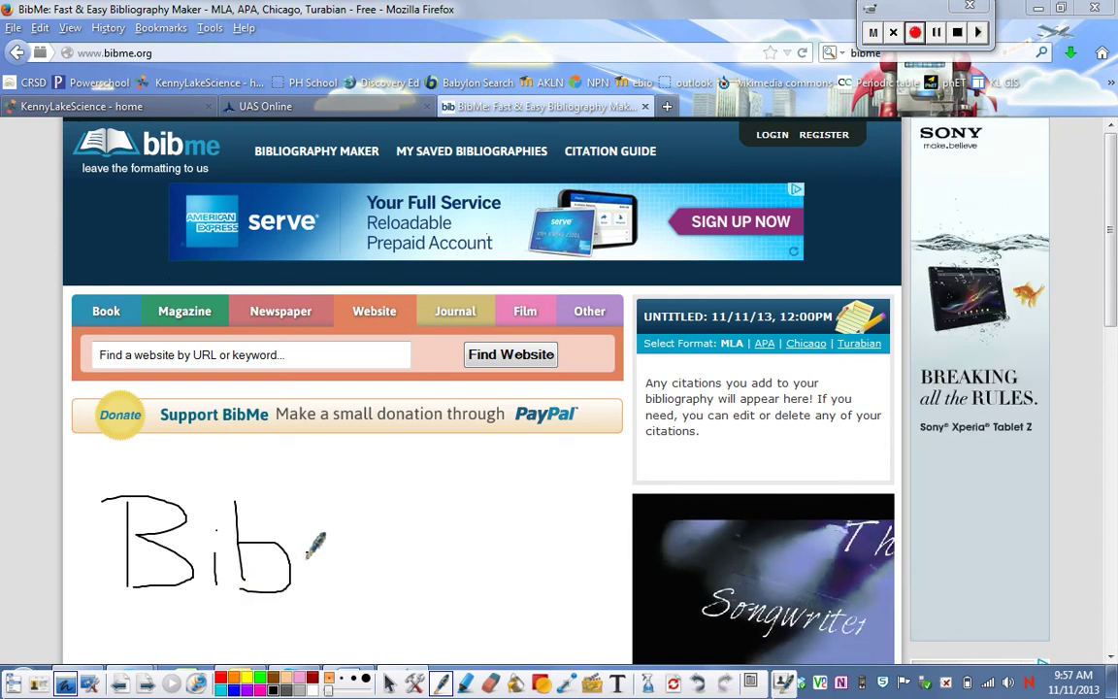
mouse_move(303, 552)
left_mouse_down()
mouse_move(303, 583)
mouse_move(338, 602)
left_mouse_up()
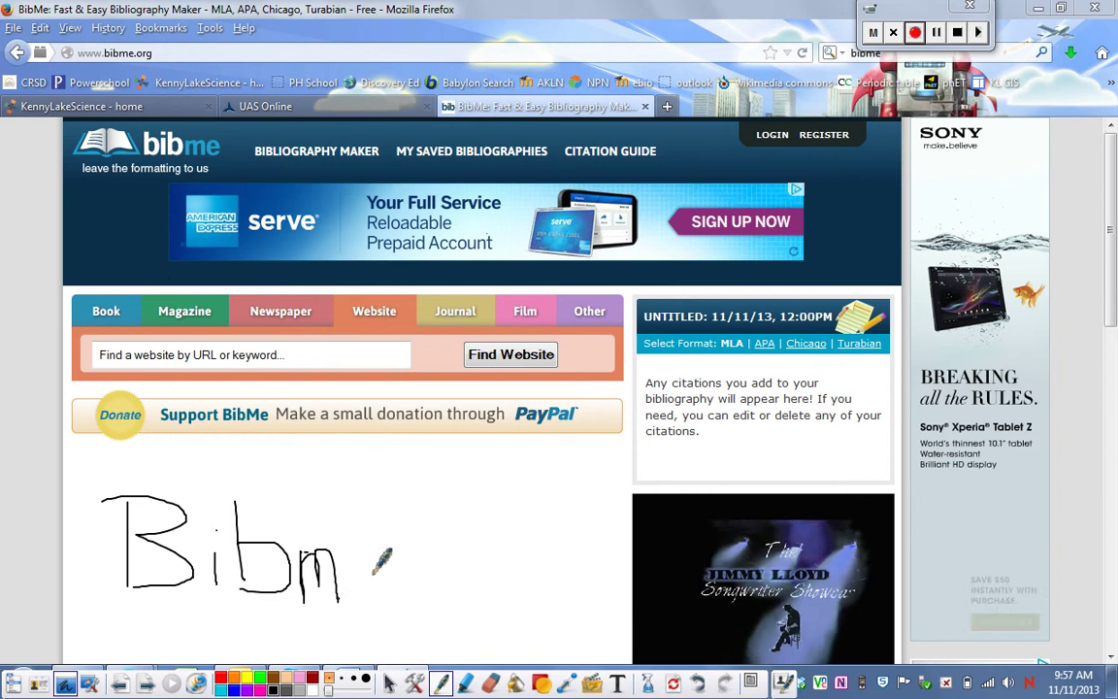
mouse_move(367, 548)
left_mouse_down()
mouse_move(411, 549)
mouse_move(392, 592)
mouse_move(431, 602)
left_mouse_up()
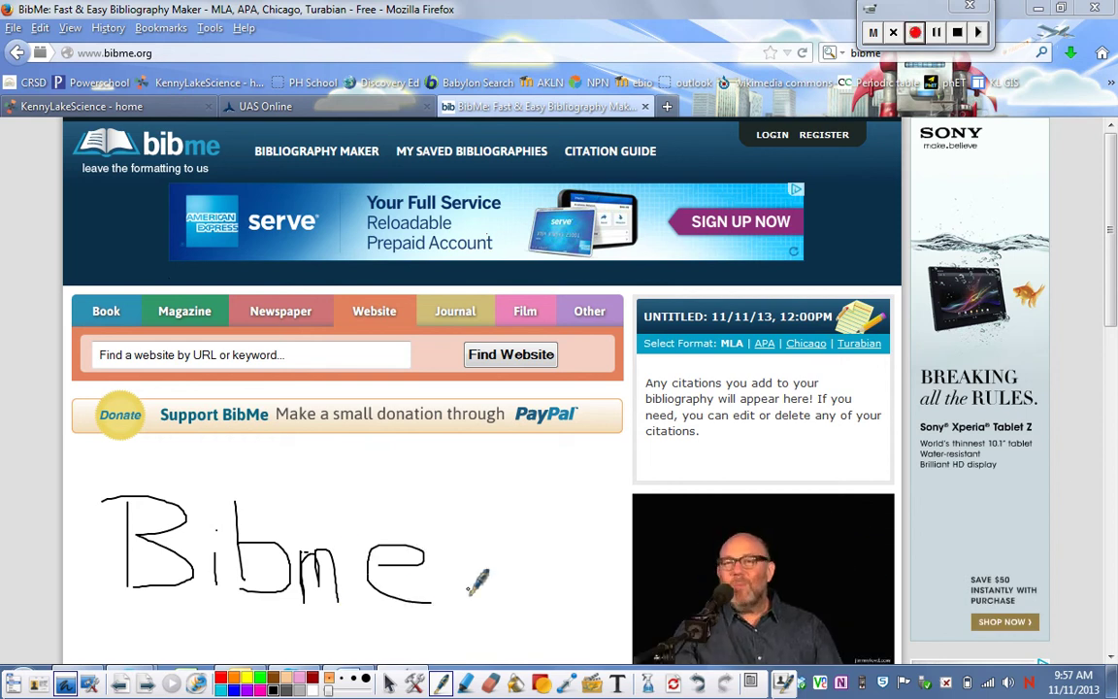
left_click(468, 587)
mouse_move(495, 548)
left_mouse_down()
mouse_move(504, 581)
mouse_move(515, 545)
mouse_move(531, 580)
mouse_move(560, 540)
mouse_move(607, 548)
mouse_move(600, 623)
mouse_move(514, 637)
left_mouse_up()
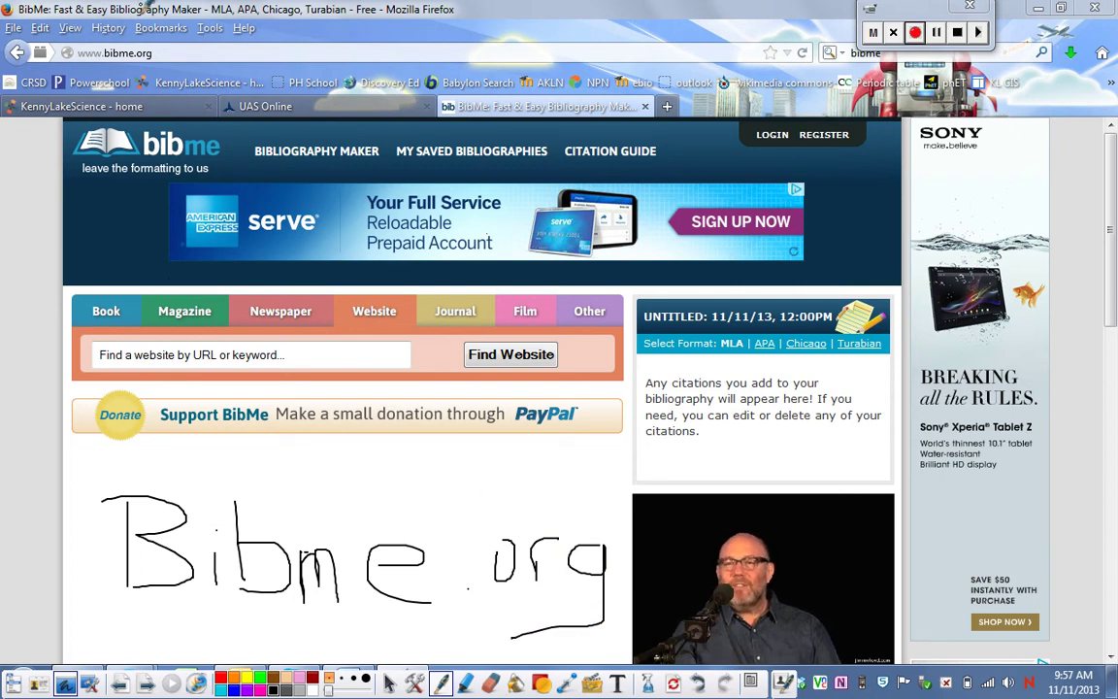
mouse_move(136, 28)
left_mouse_down()
mouse_move(44, 43)
mouse_move(145, 62)
mouse_move(163, 44)
mouse_move(102, 26)
left_mouse_up()
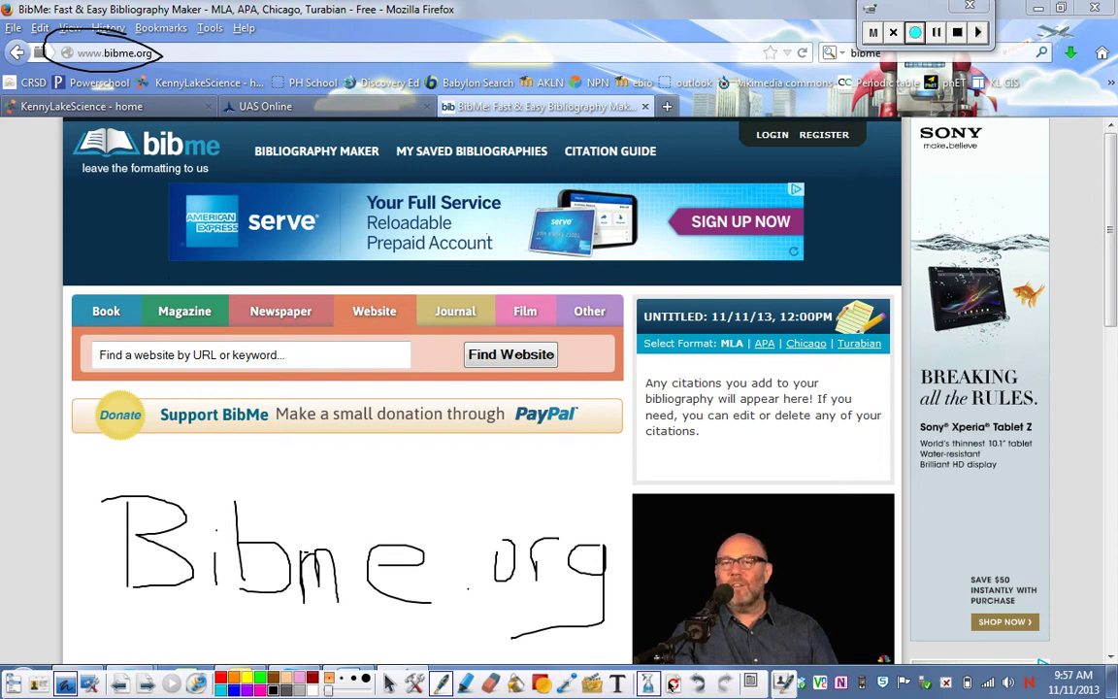
left_click(673, 683)
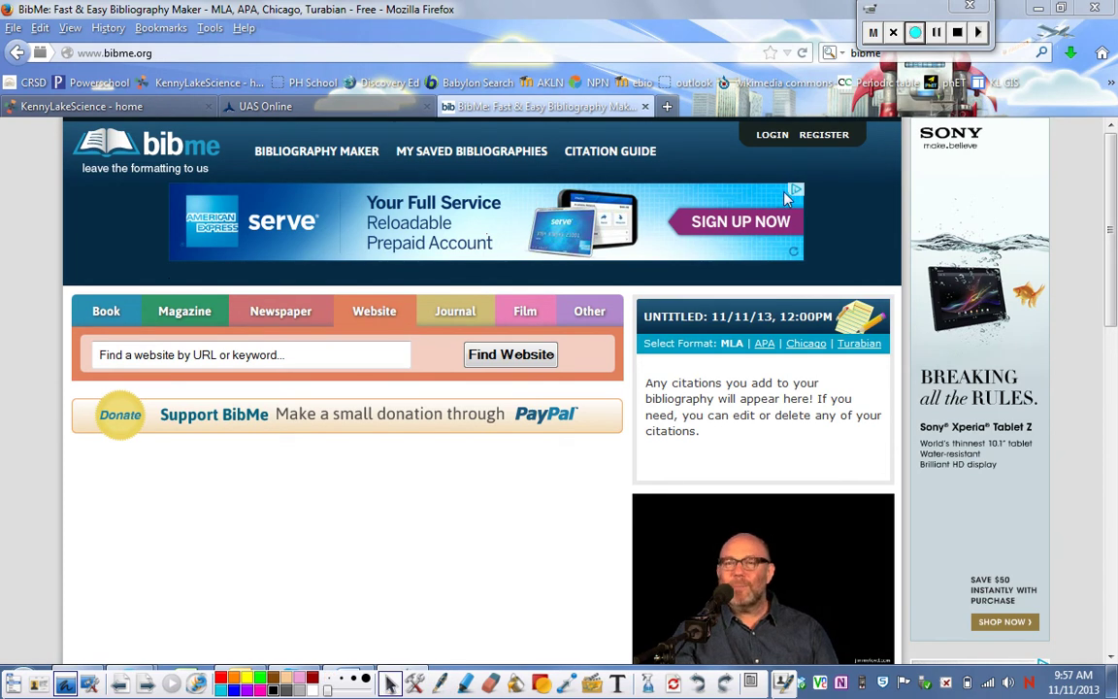
Step: View the BibMe registration form and close it without registering
left_click(823, 136)
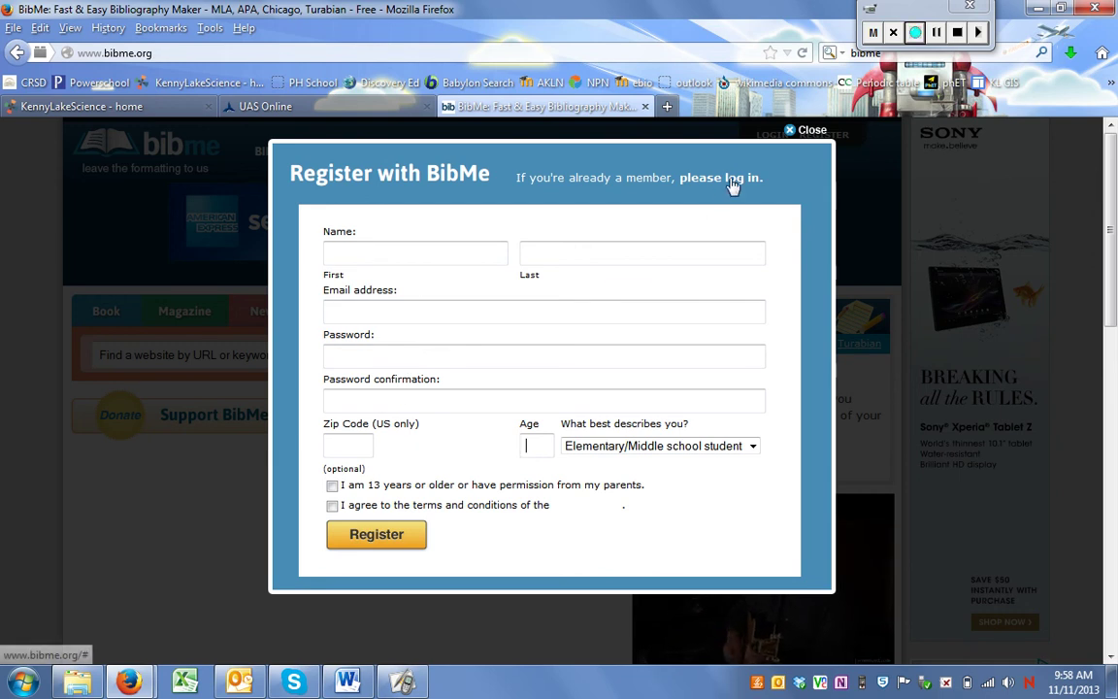
left_click(807, 131)
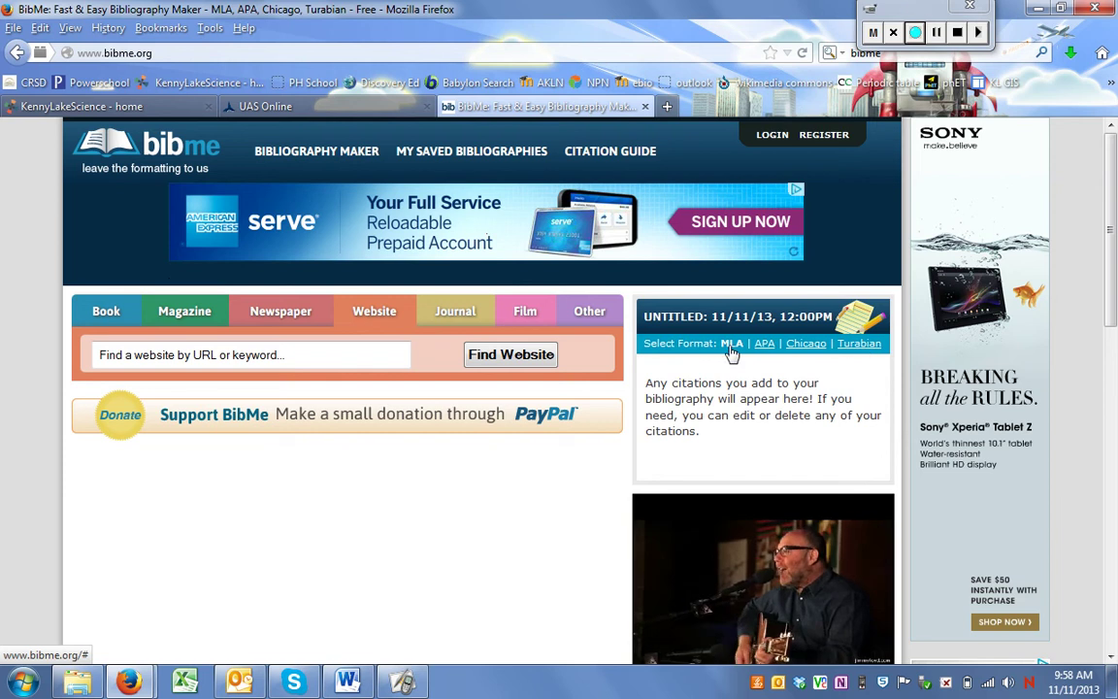
Step: Set the bibliography's citation format to APA
left_click(764, 347)
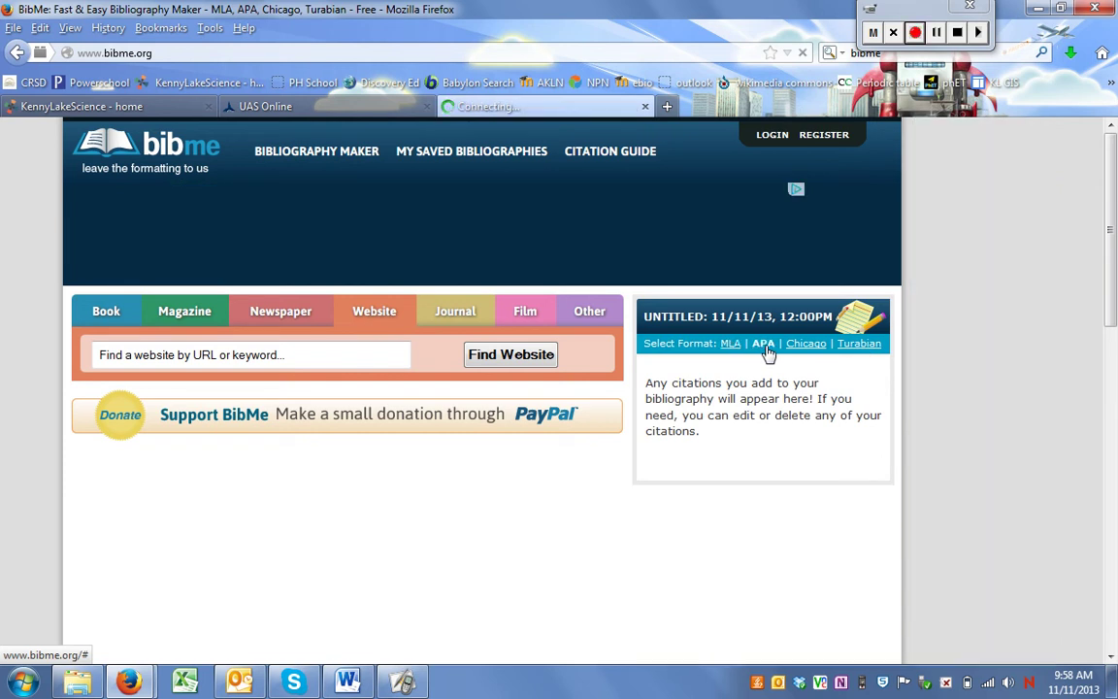
left_click(805, 345)
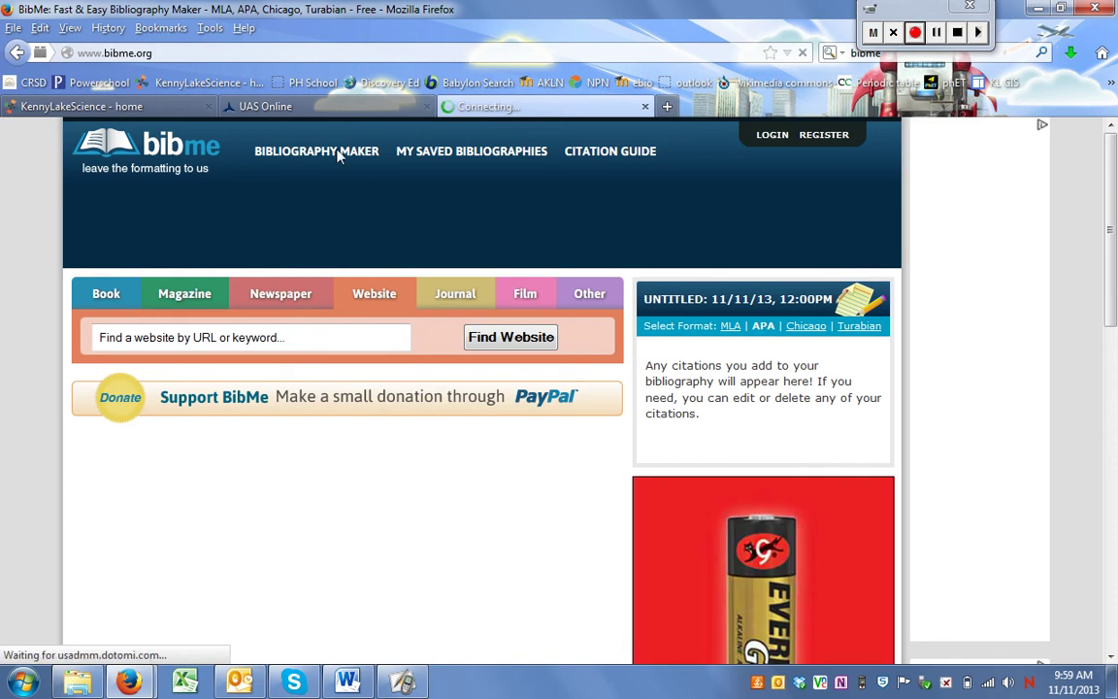
Step: Search the web for "stick bug" in a new tab and open the eHow article Facts About the Walking Stick Bug
left_click(667, 106)
left_click_drag(898, 11, 84, 14)
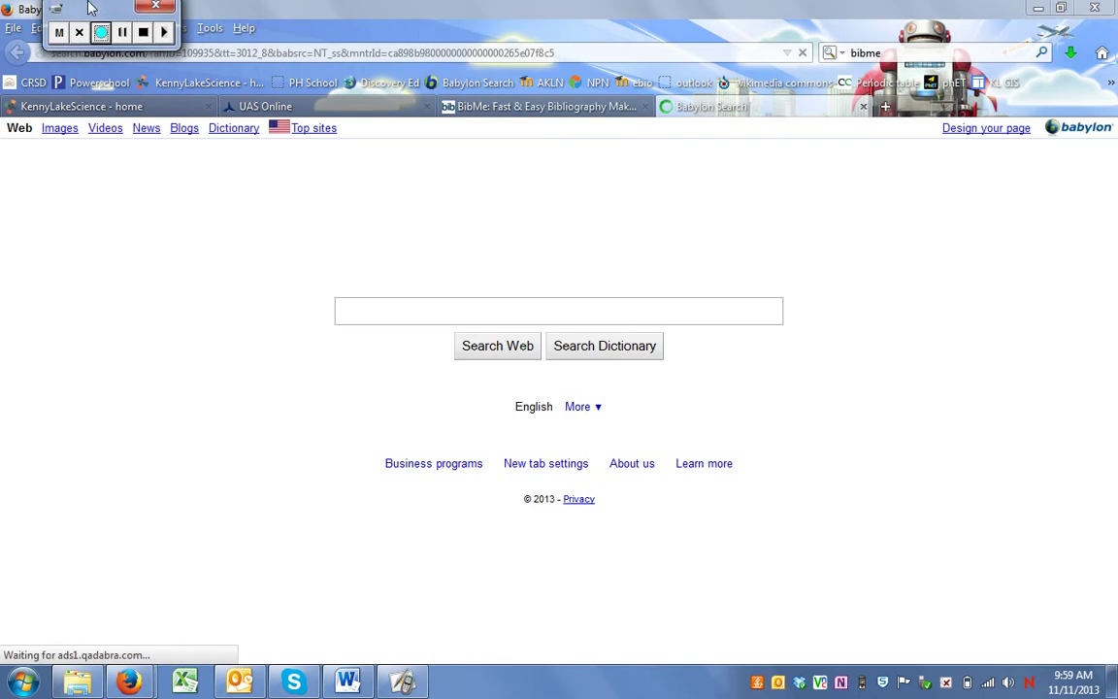
left_click(894, 55)
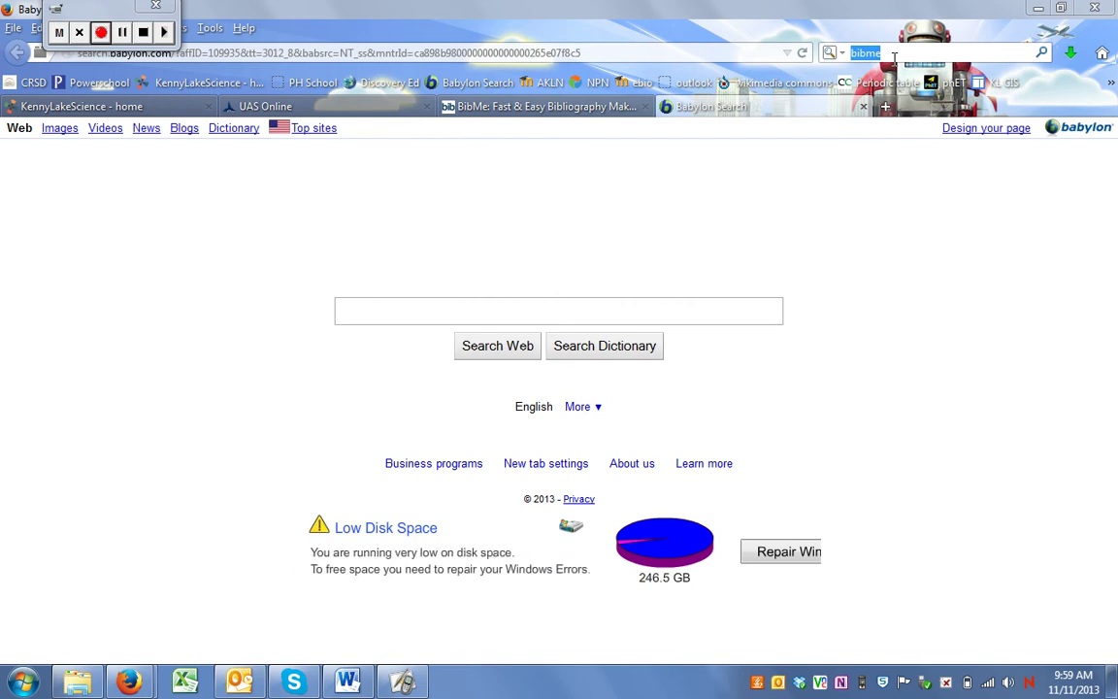
left_click(892, 55)
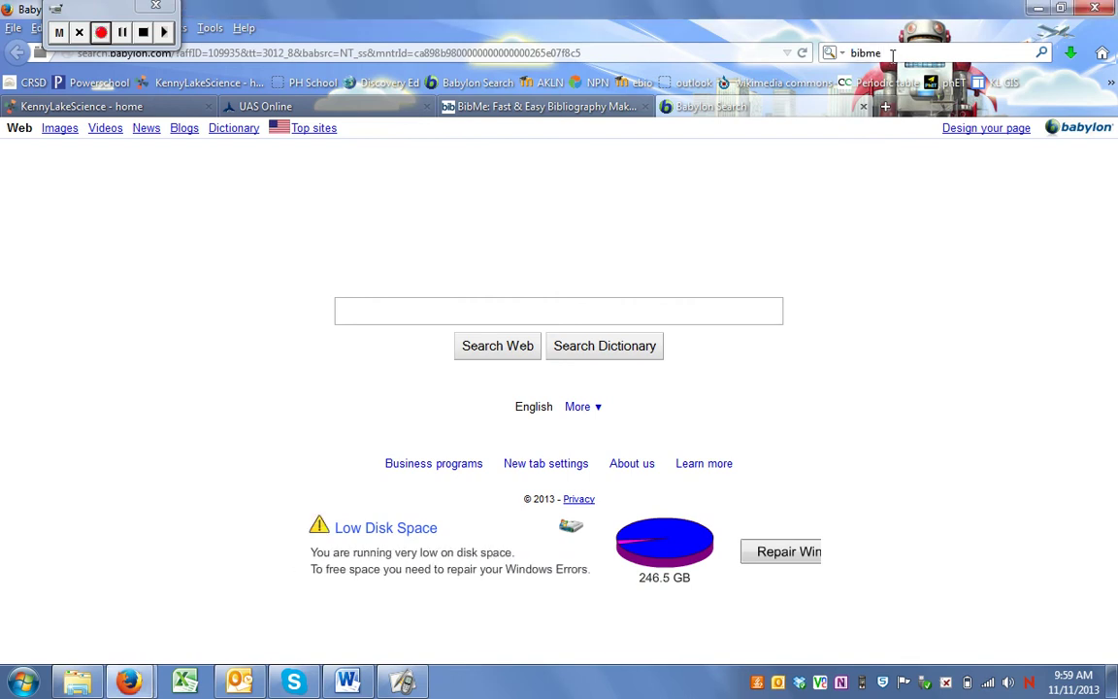
key("BackSpace")
key("BackSpace")
key("BackSpace")
key("BackSpace")
key("BackSpace")
type("st")
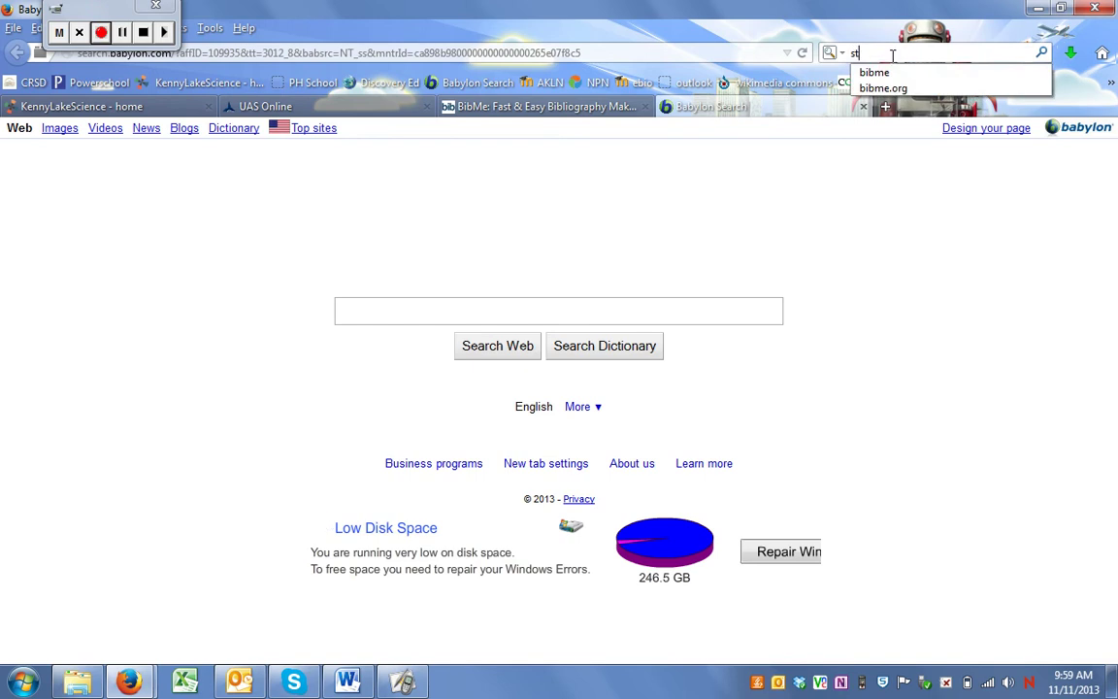
type("ick")
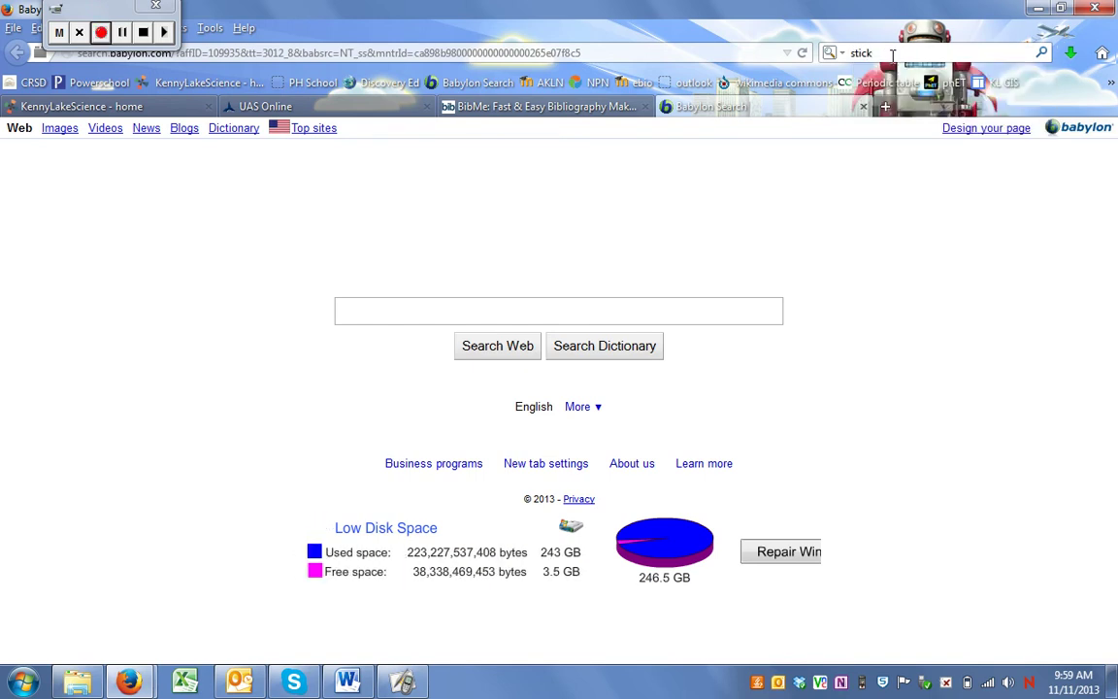
type(" bug")
key("Return")
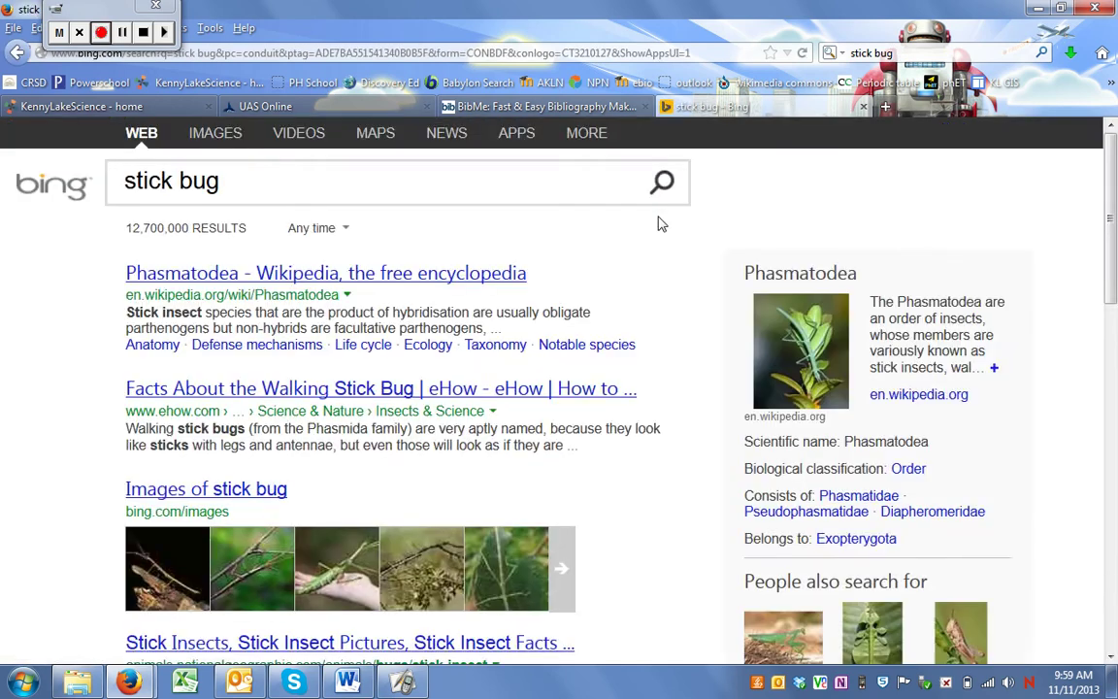
left_click(437, 347)
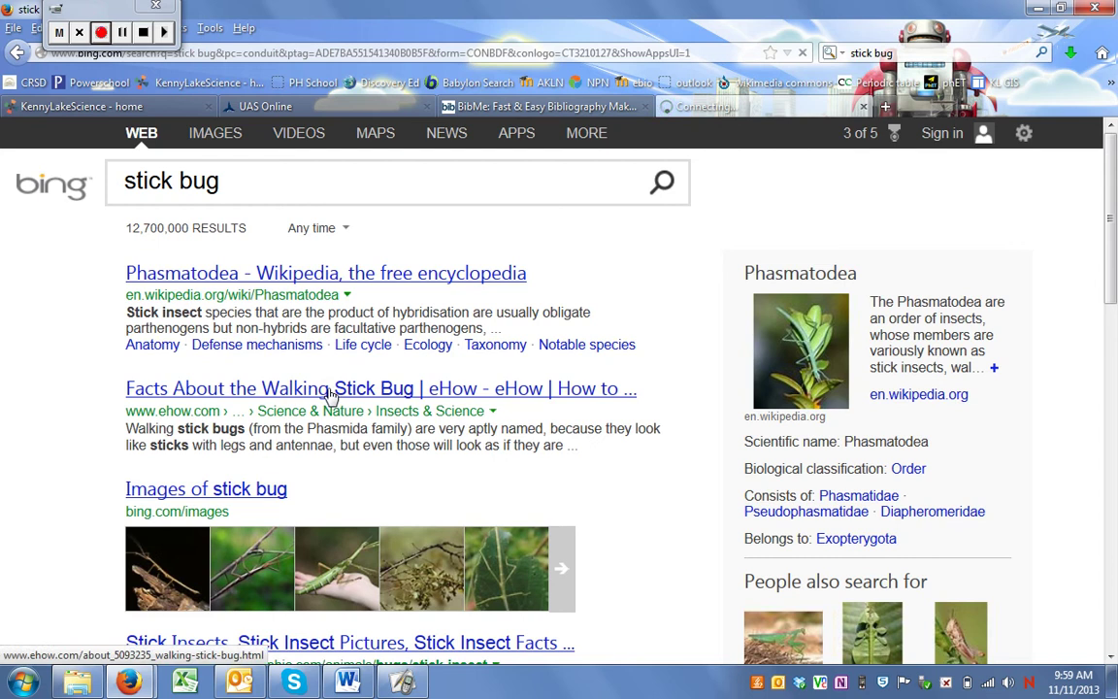
left_click(330, 390)
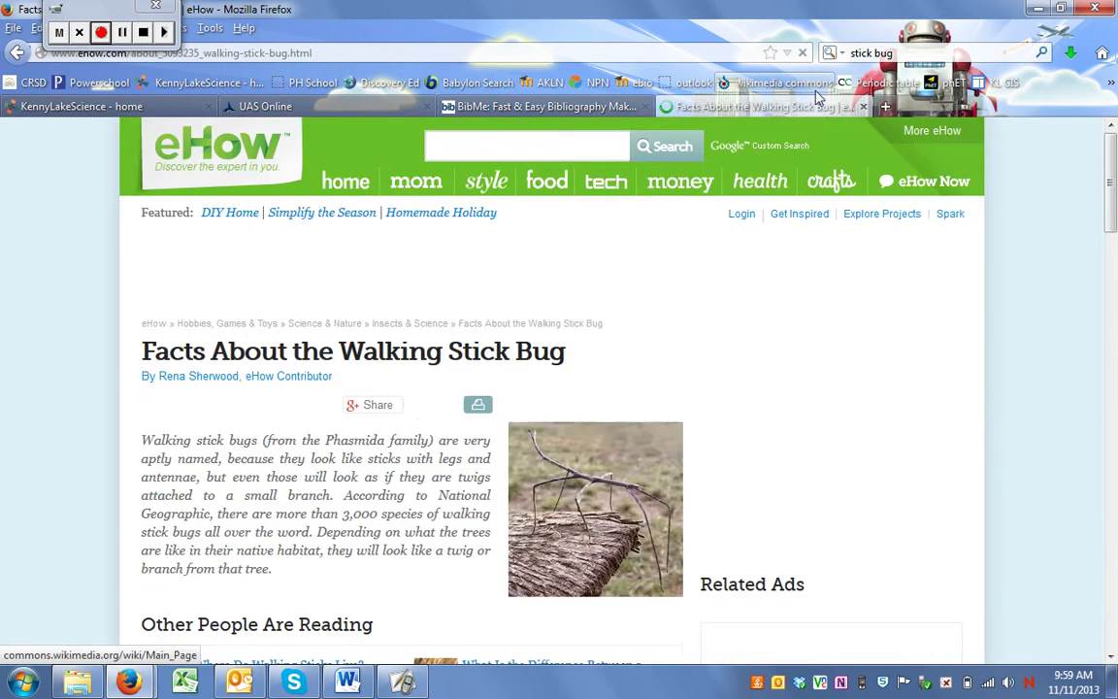
Step: Search the web for "stink bug" and open the Stink Bugs Guide page at stinkbugsguide.net
left_click(870, 52)
type("n")
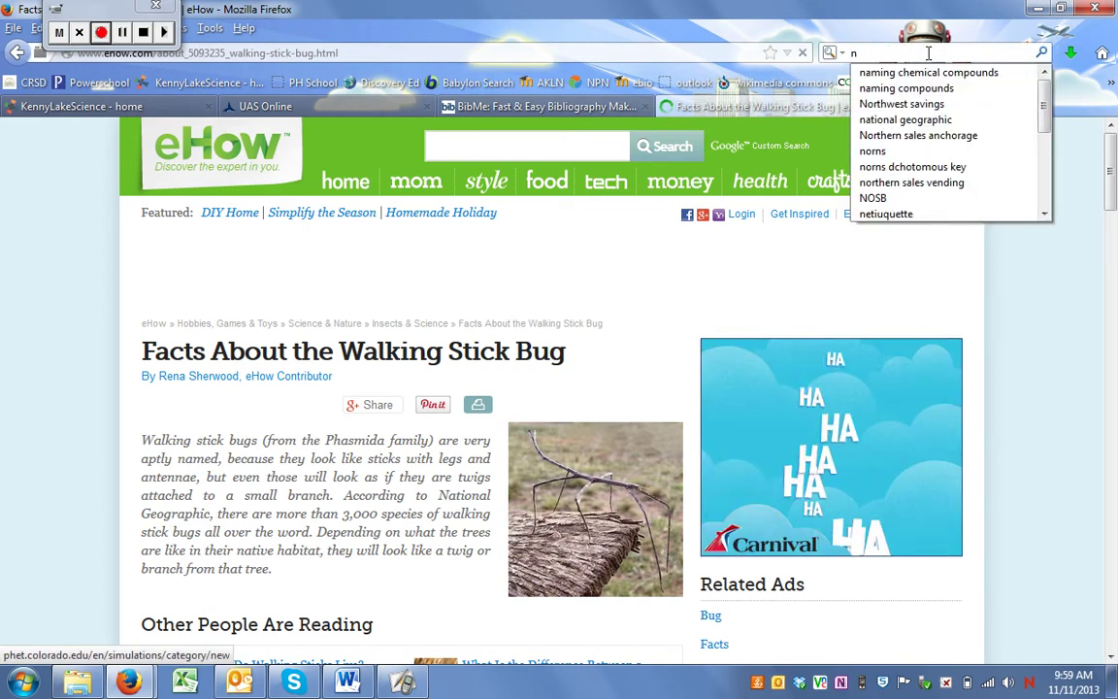
key("BackSpace")
type("stink b")
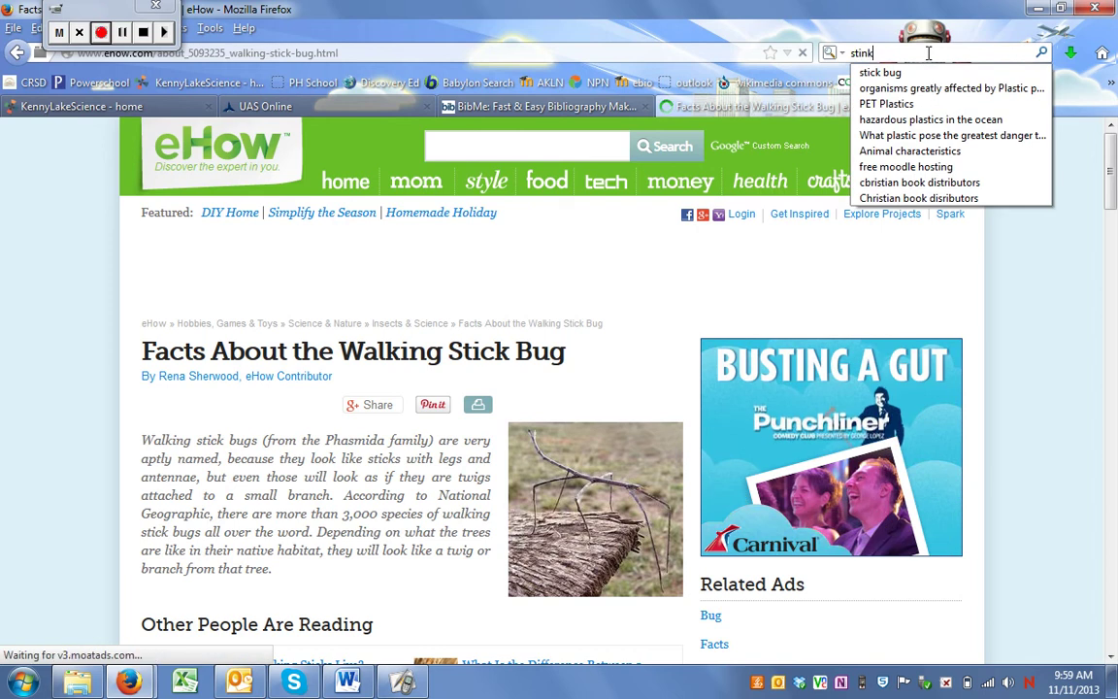
type("ug")
key("Return")
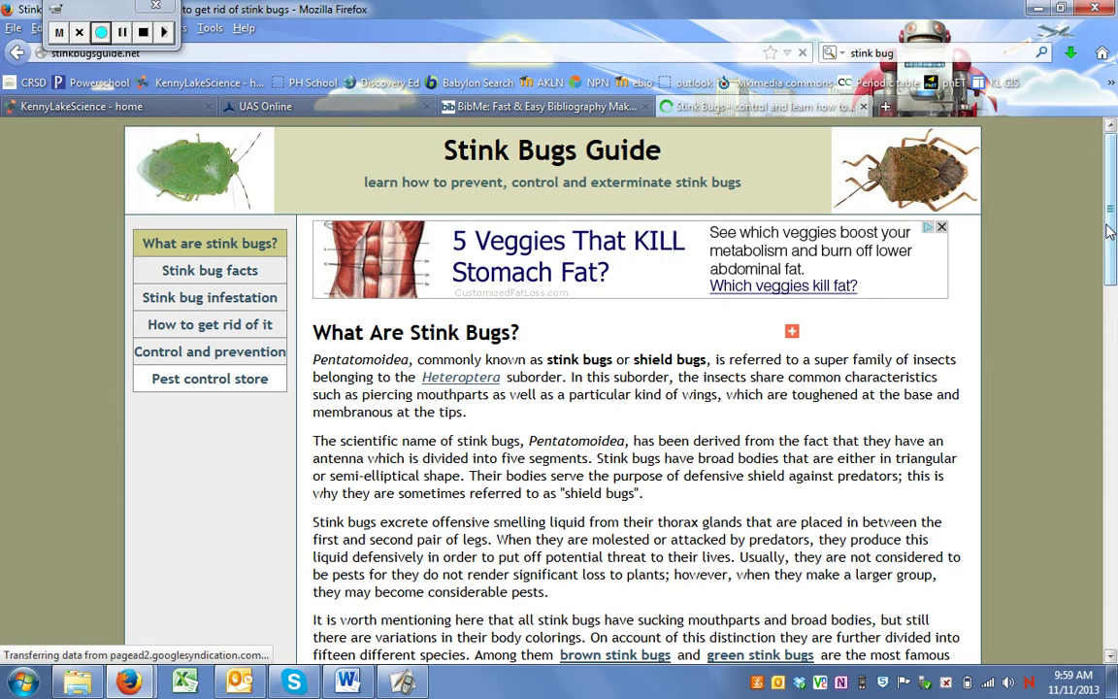
left_click_drag(1108, 225, 1107, 187)
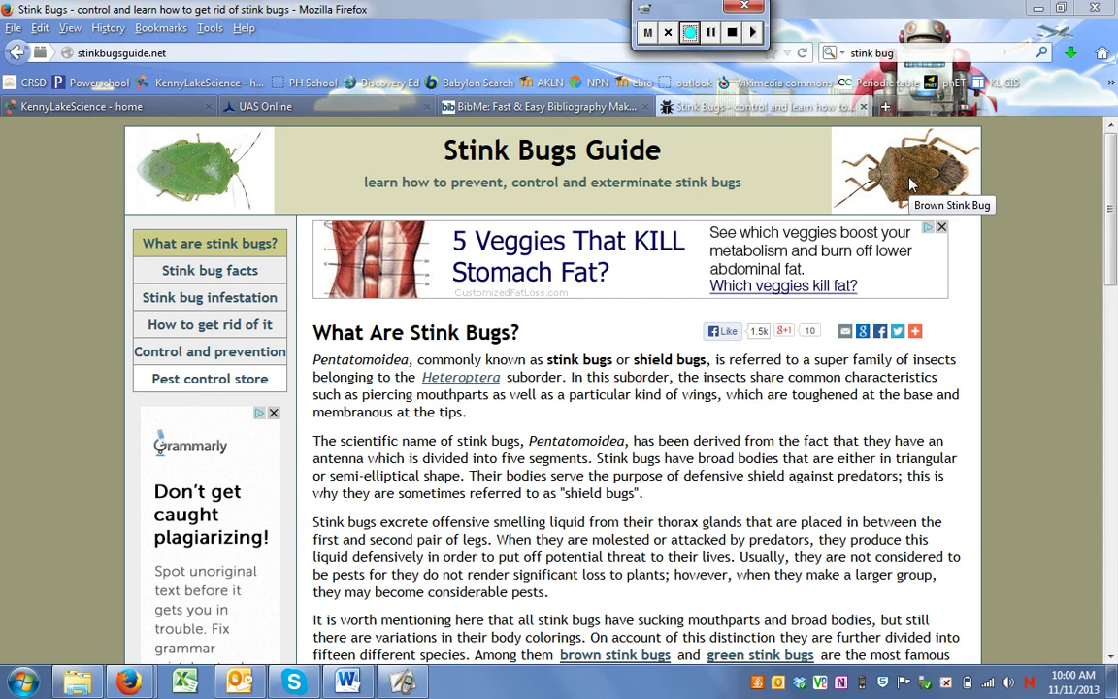
Step: Copy the Stink Bugs Guide page address and look it up as a website source in BibMe
left_click(184, 56)
key("ctrl+c")
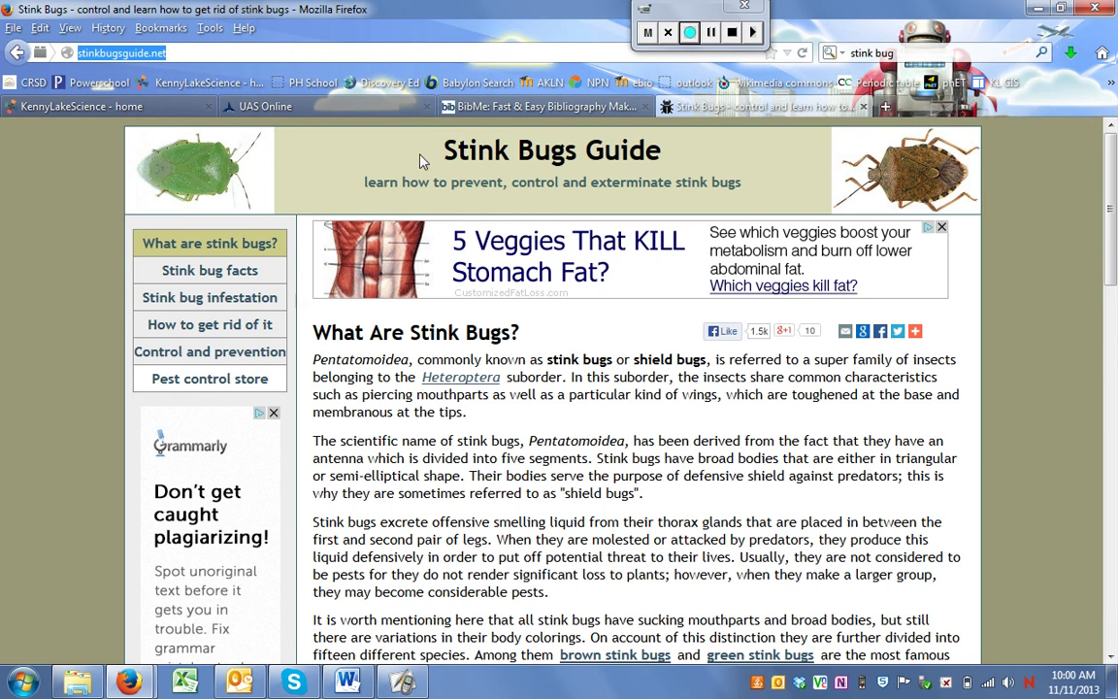
left_click(500, 99)
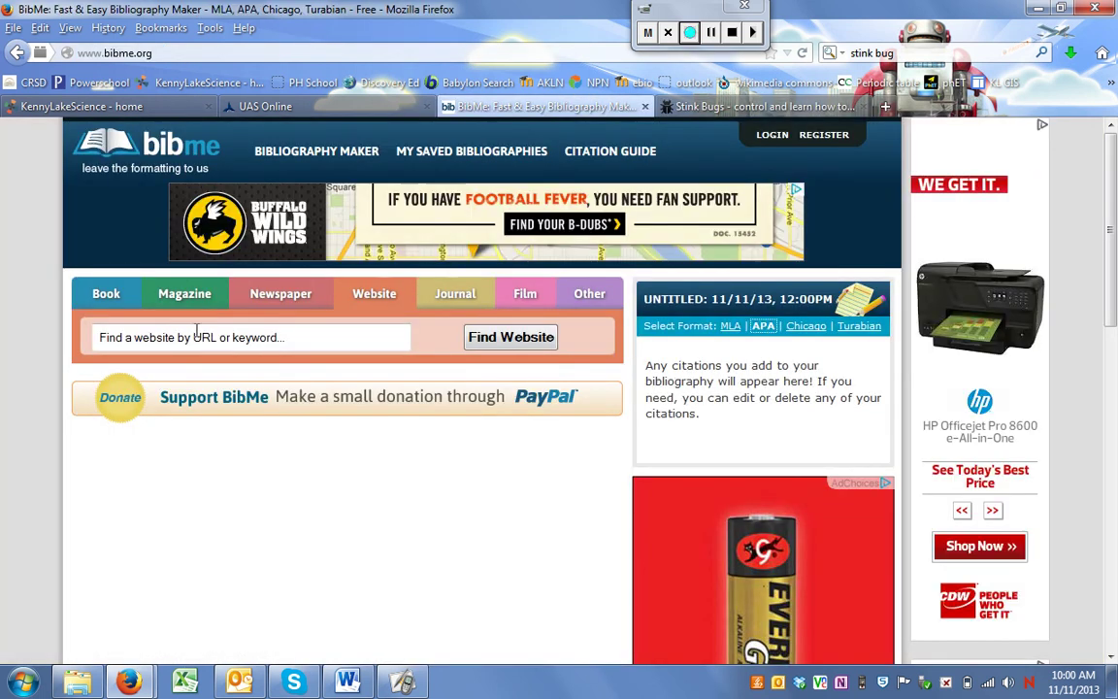
left_click(367, 303)
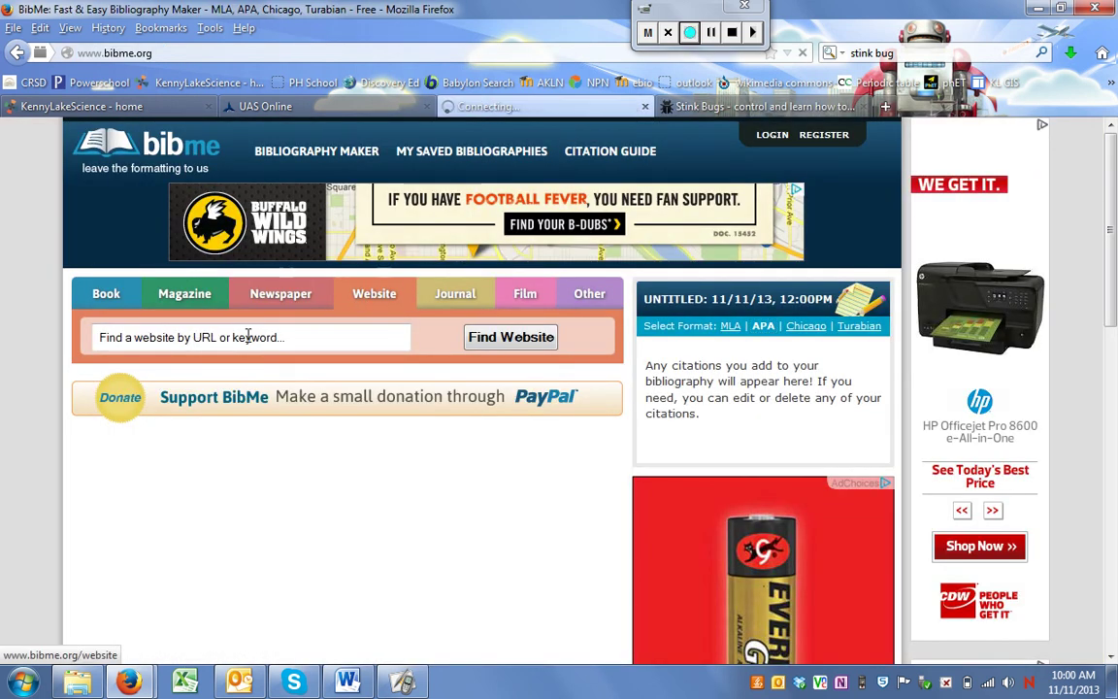
left_click(248, 338)
key("ctrl+v")
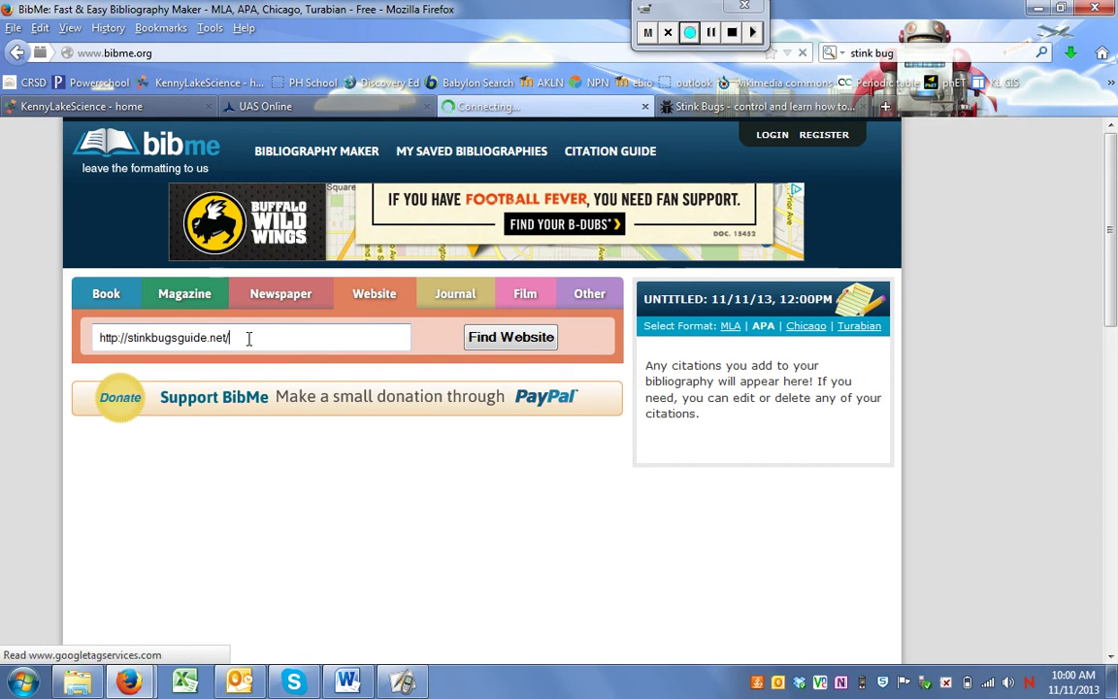
left_click(521, 341)
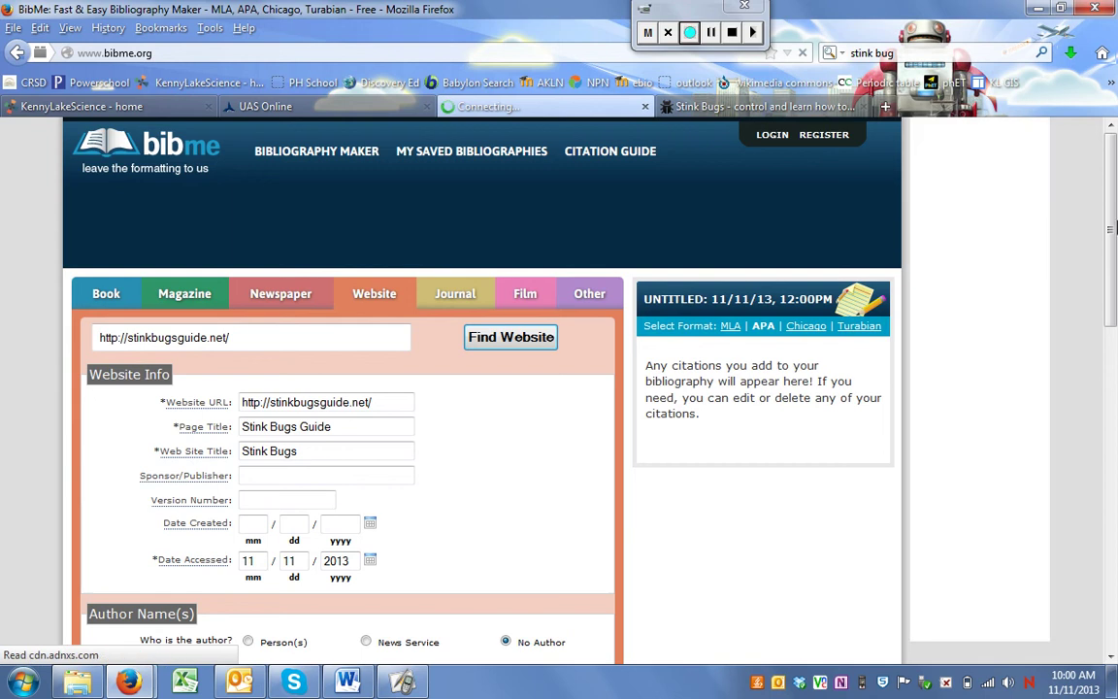
Step: Review the auto-filled details of the Stink Bugs Guide website and add the source to the bibliography
left_click_drag(1114, 185, 1114, 275)
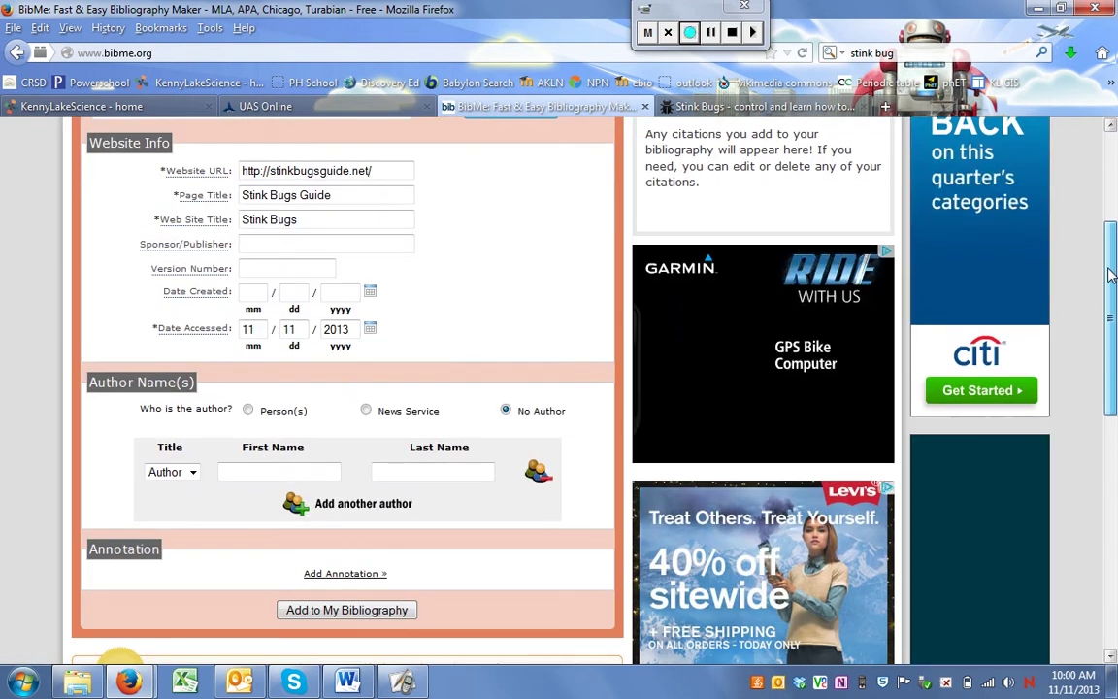
scroll(1113, 275, "up", 1)
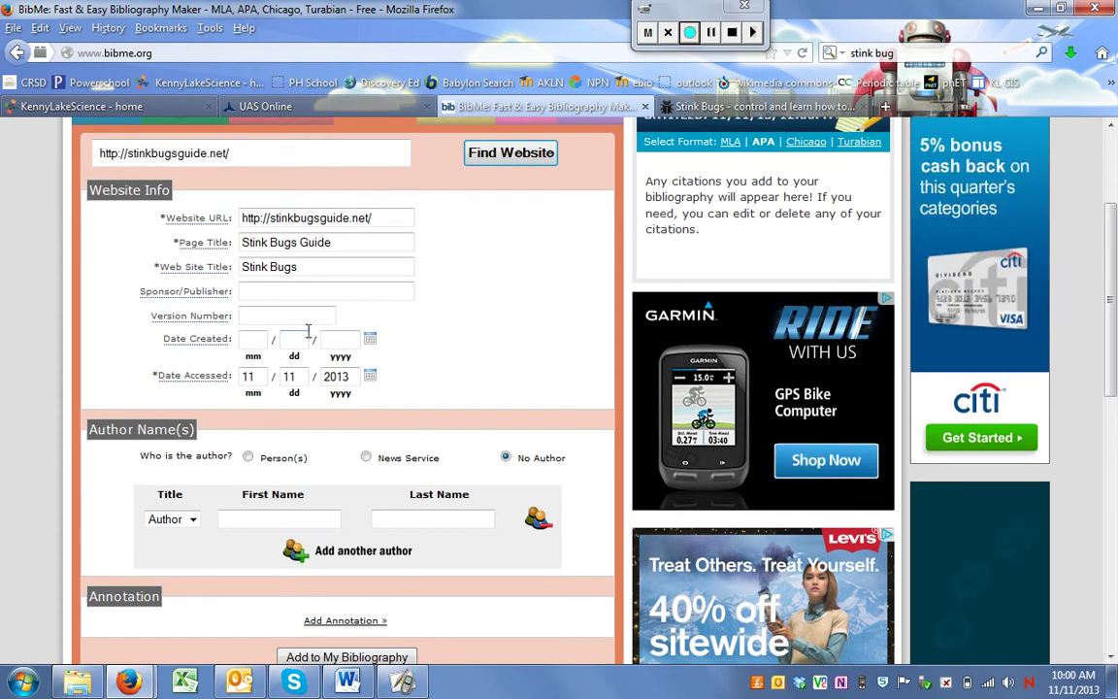
left_click(346, 657)
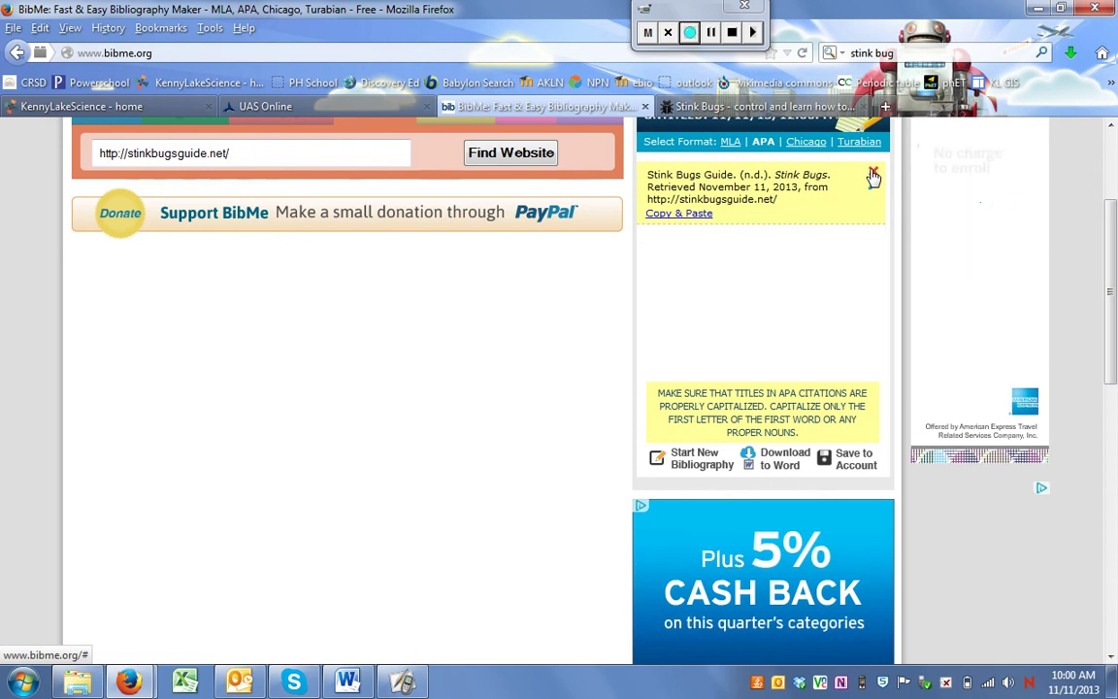
left_click(775, 457)
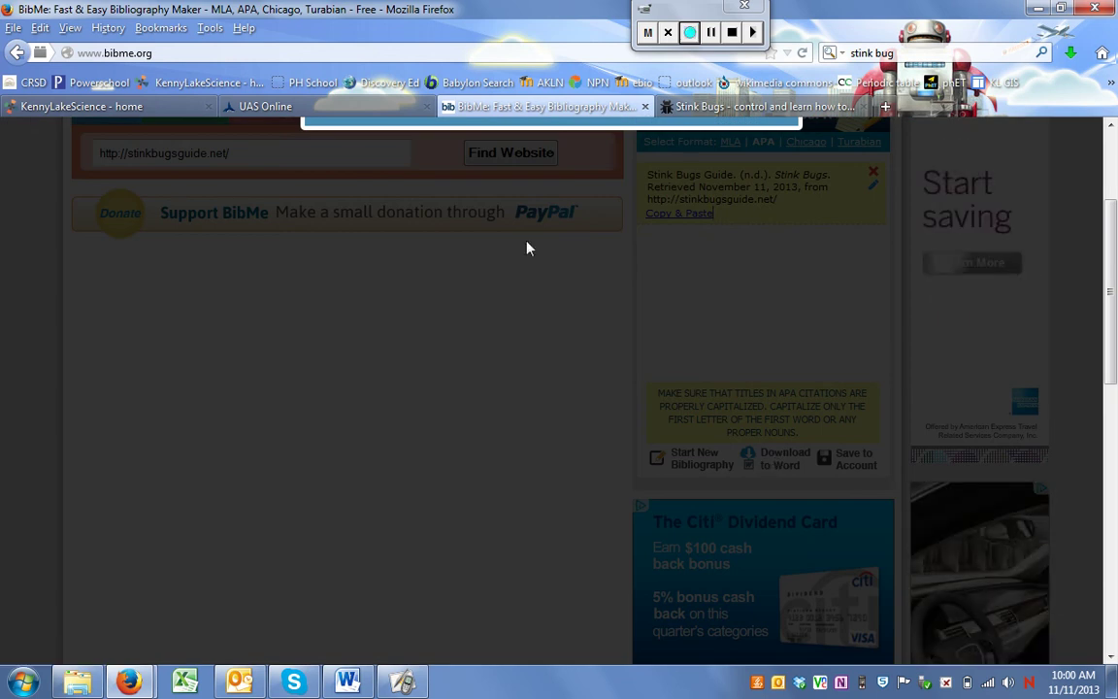
left_click(97, 83)
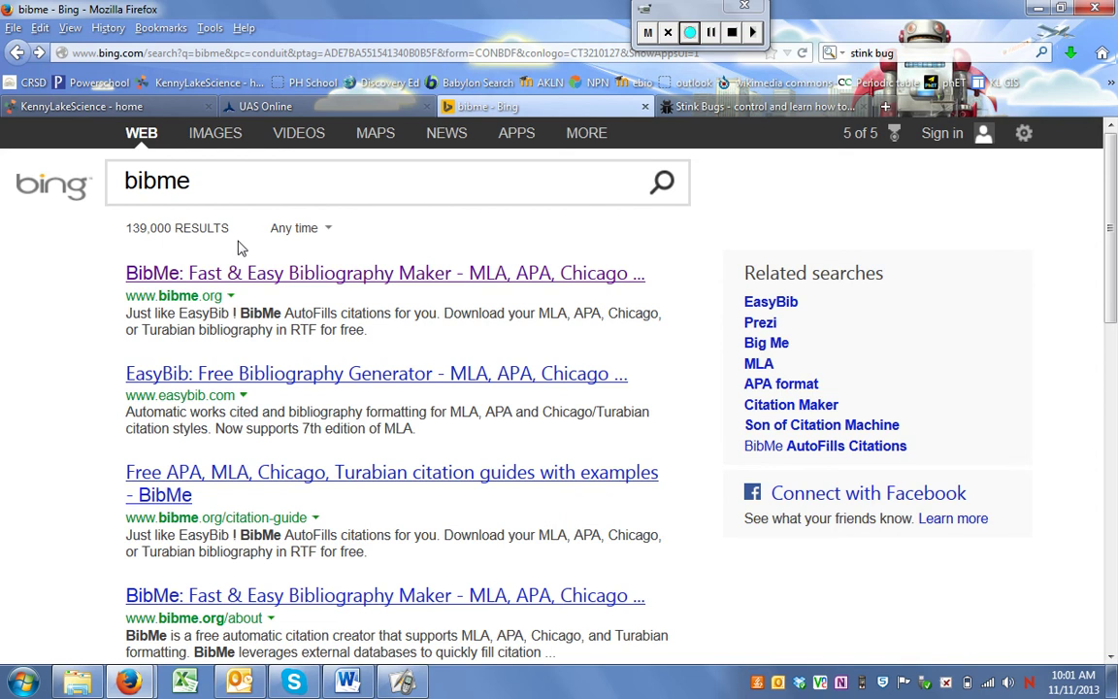
left_click(271, 273)
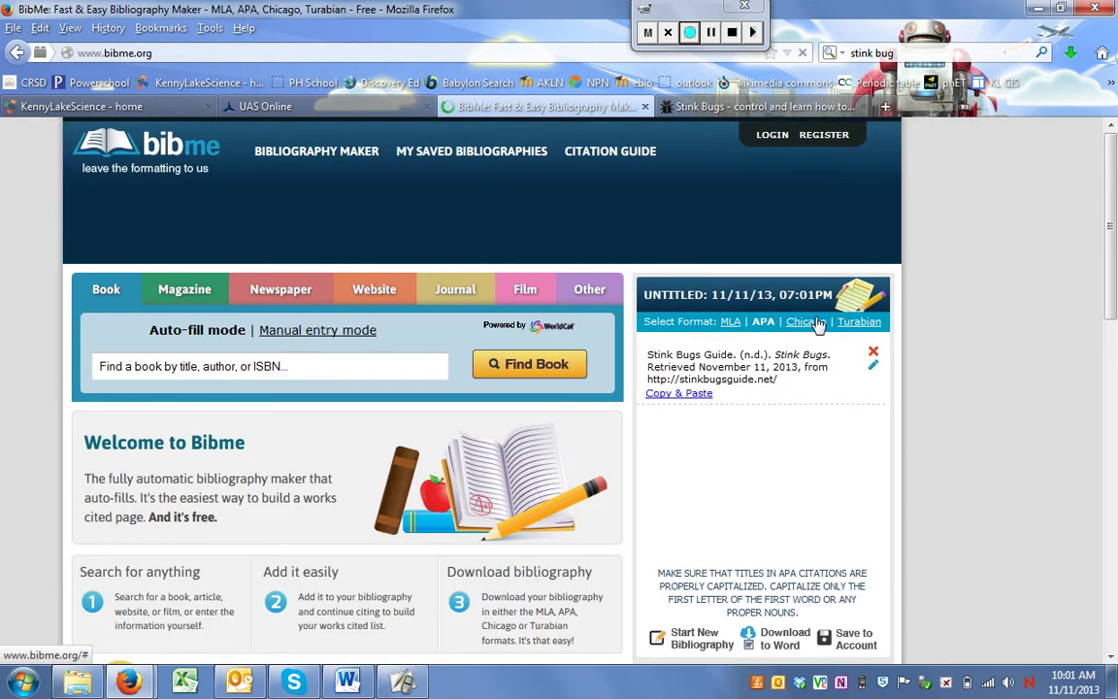
left_click(283, 366)
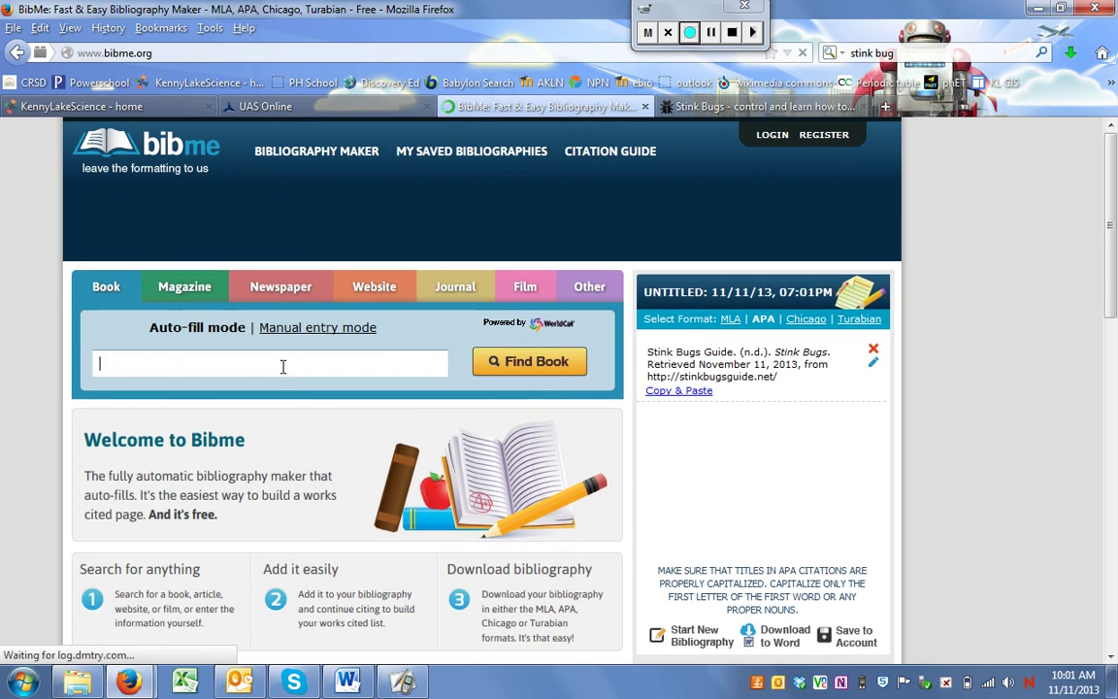
Step: Copy the Stink Bugs Guide citation into the blank Word document, closing the vocab organizer in front of it
left_click(687, 392)
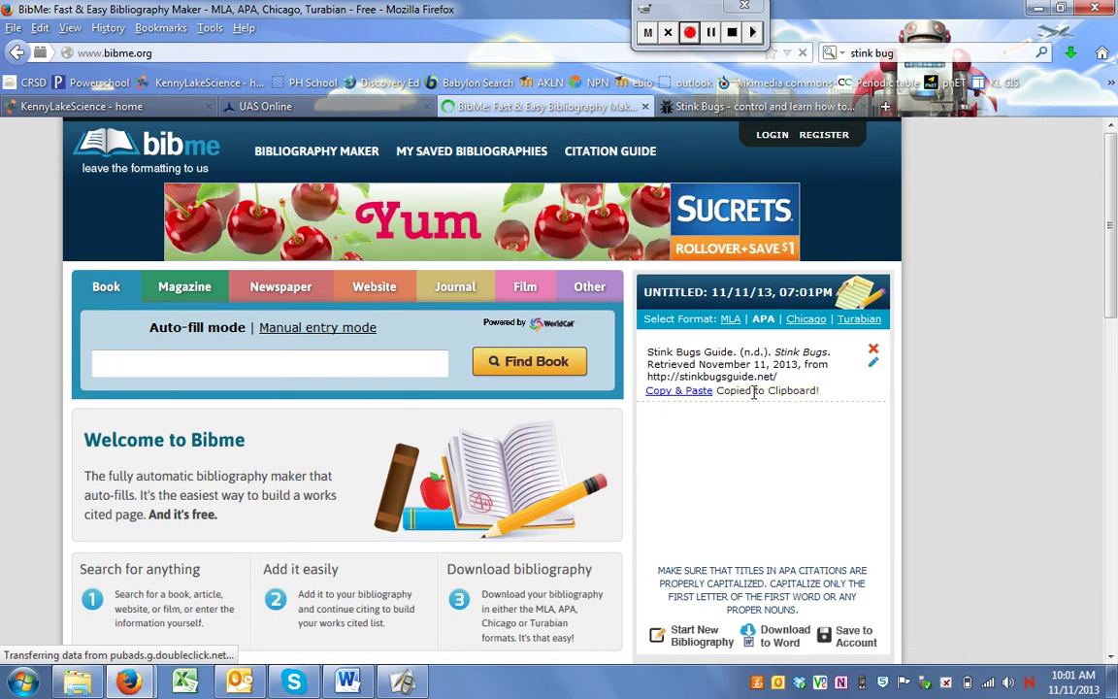
left_click(340, 684)
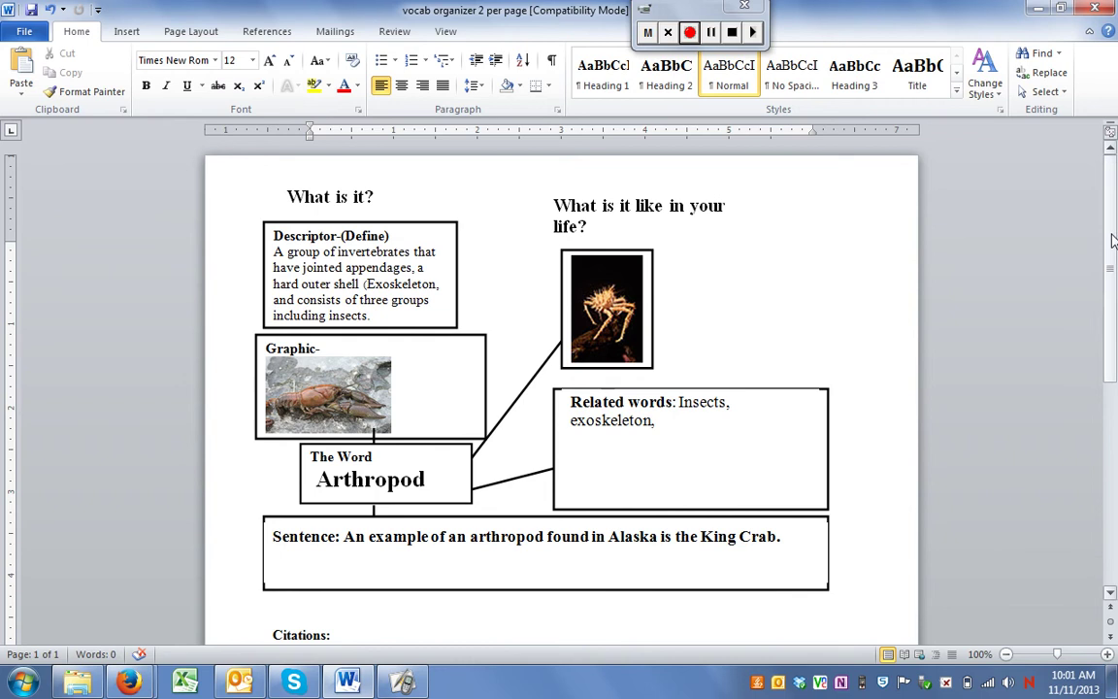
left_click_drag(1112, 252, 1107, 225)
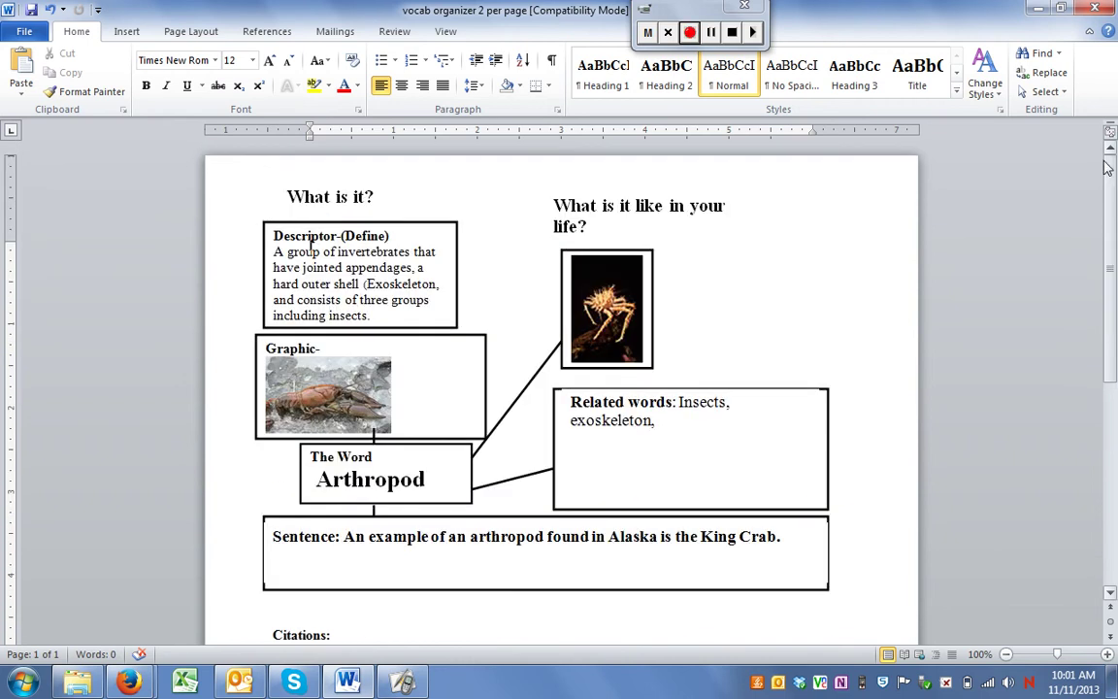
left_click(1094, 8)
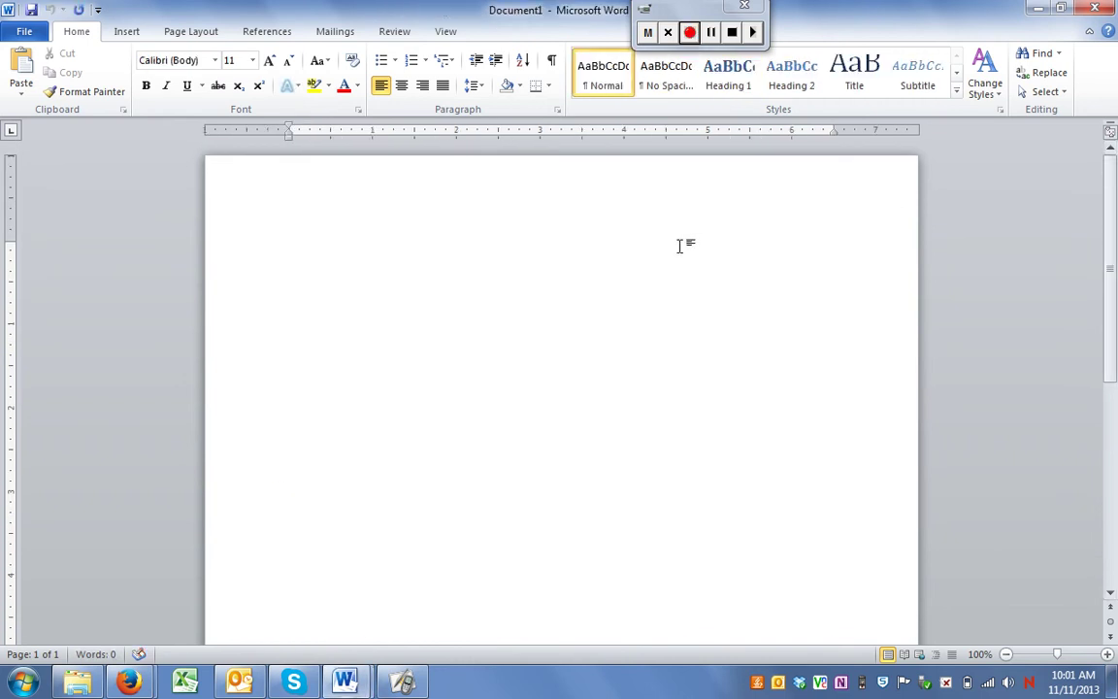
key("ctrl+v")
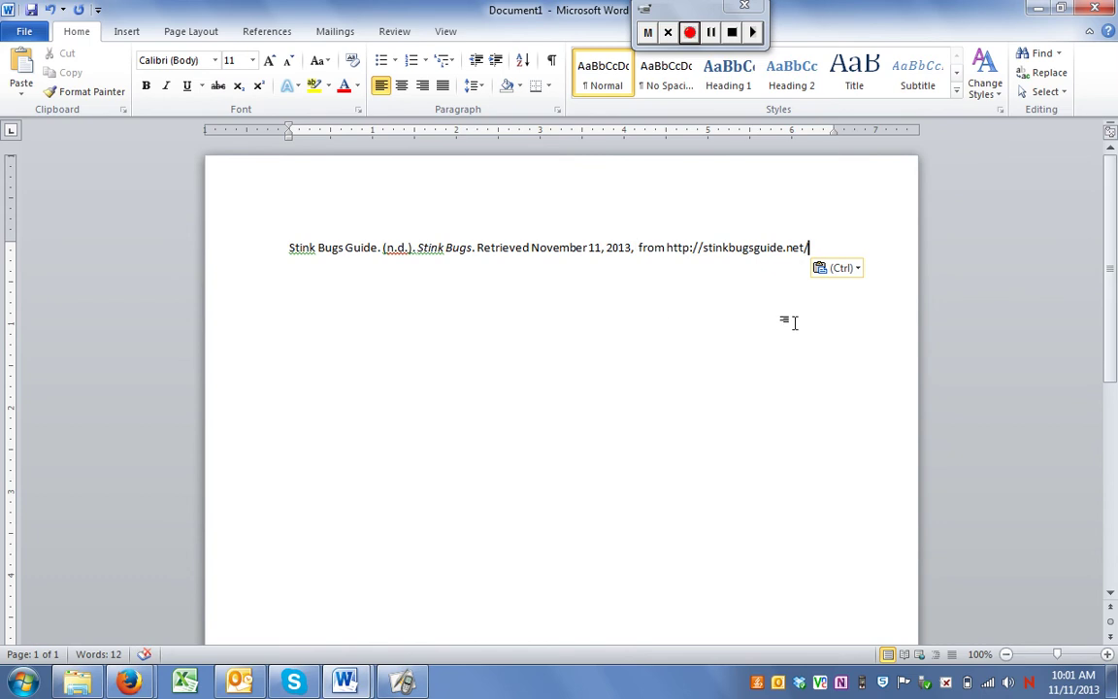
key("Return")
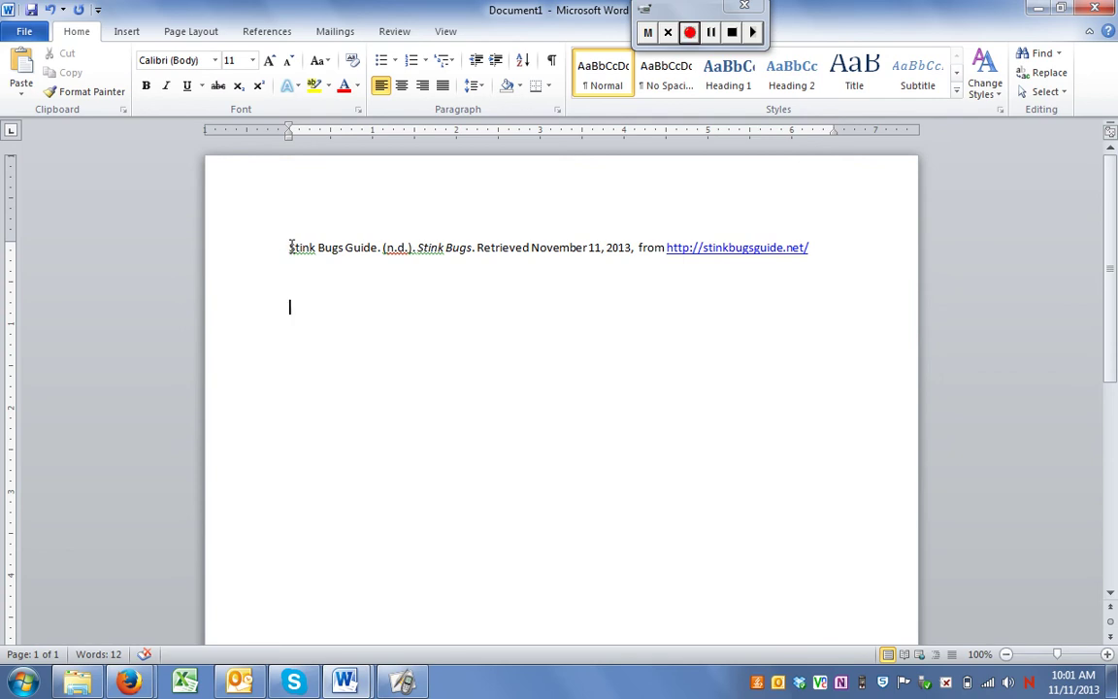
Step: Highlight the pasted citation in Word to show it and switch back to the BibMe page in Firefox
left_click_drag(291, 246, 794, 221)
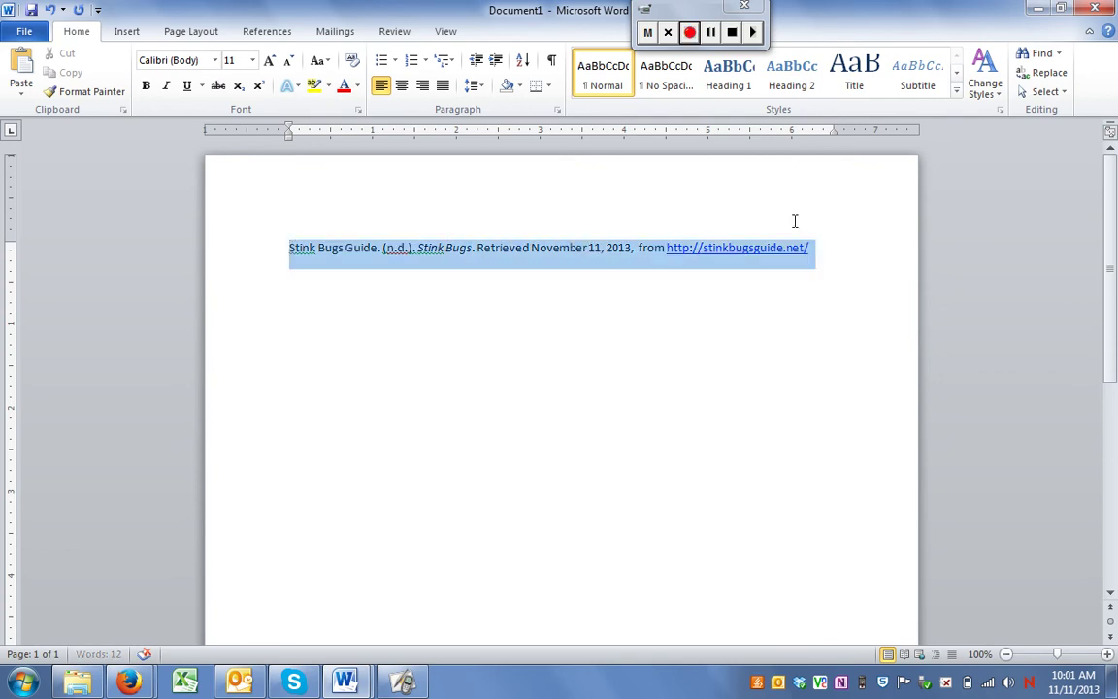
left_click(778, 374)
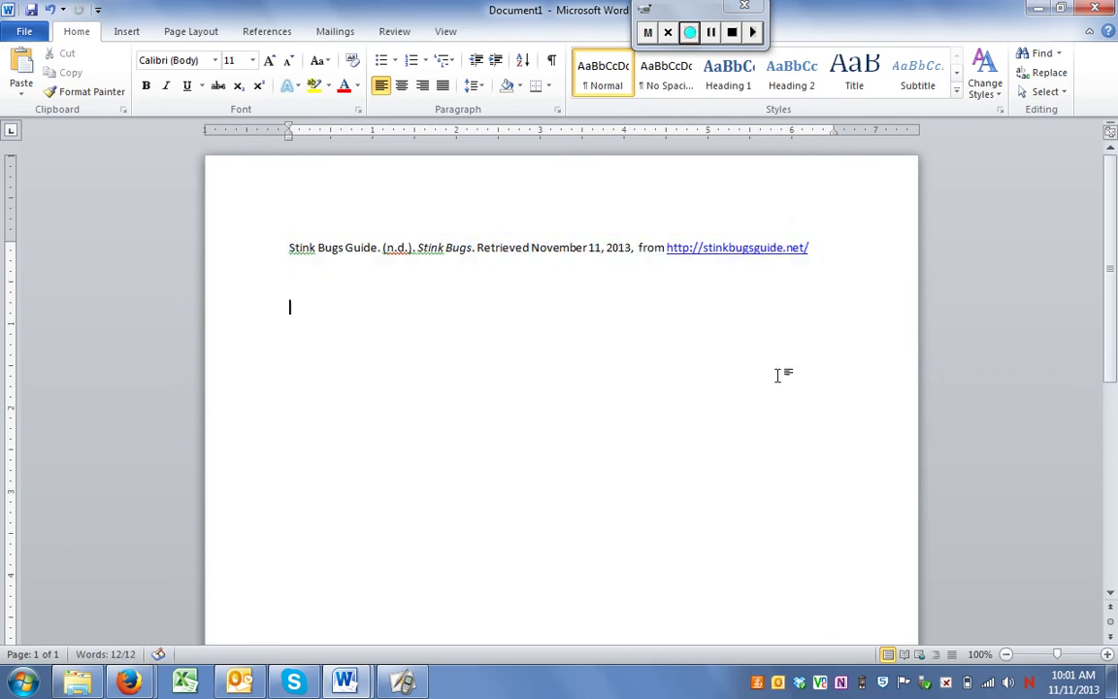
left_click(844, 242)
mouse_move(131, 682)
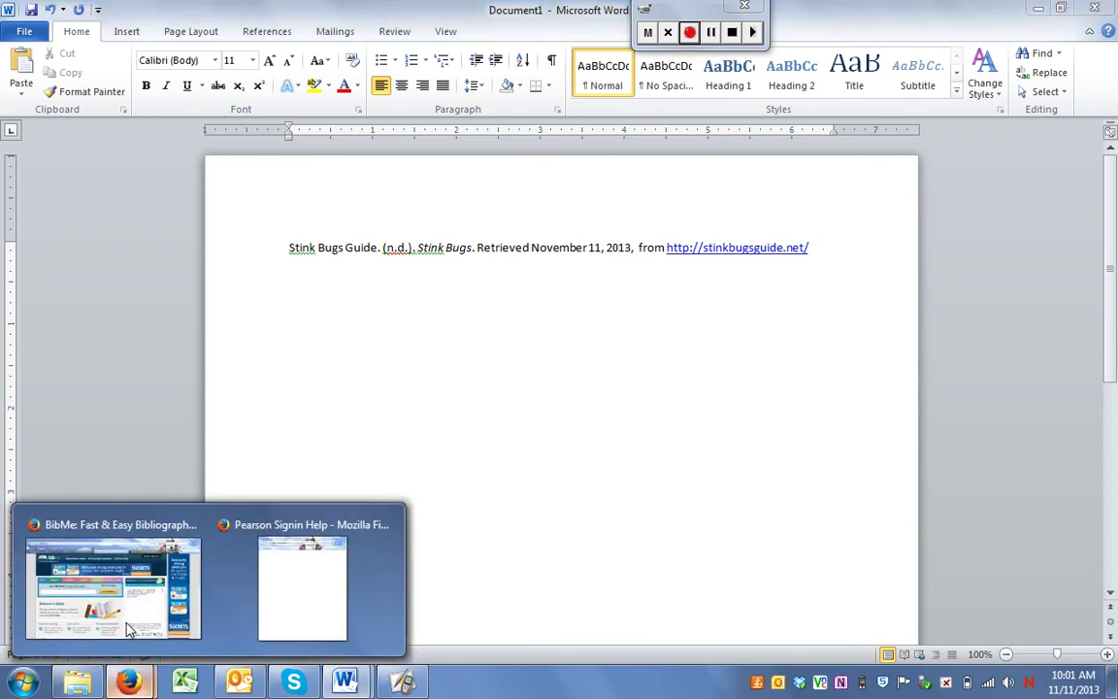
left_click(113, 577)
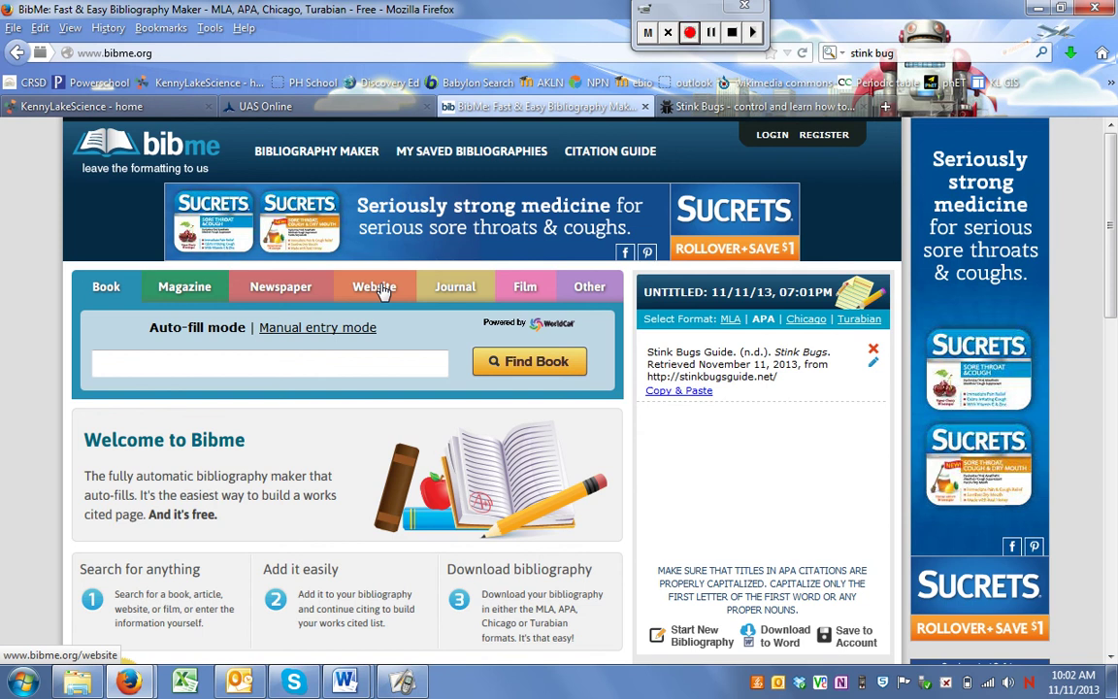
left_click(292, 364)
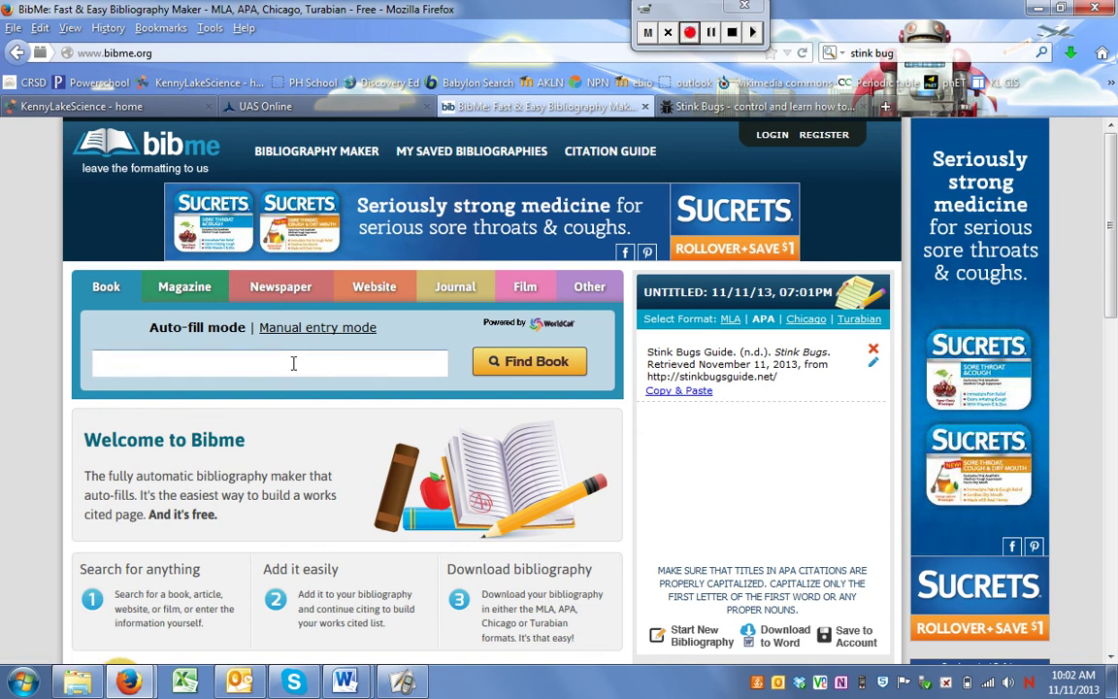
key("ctrl+v")
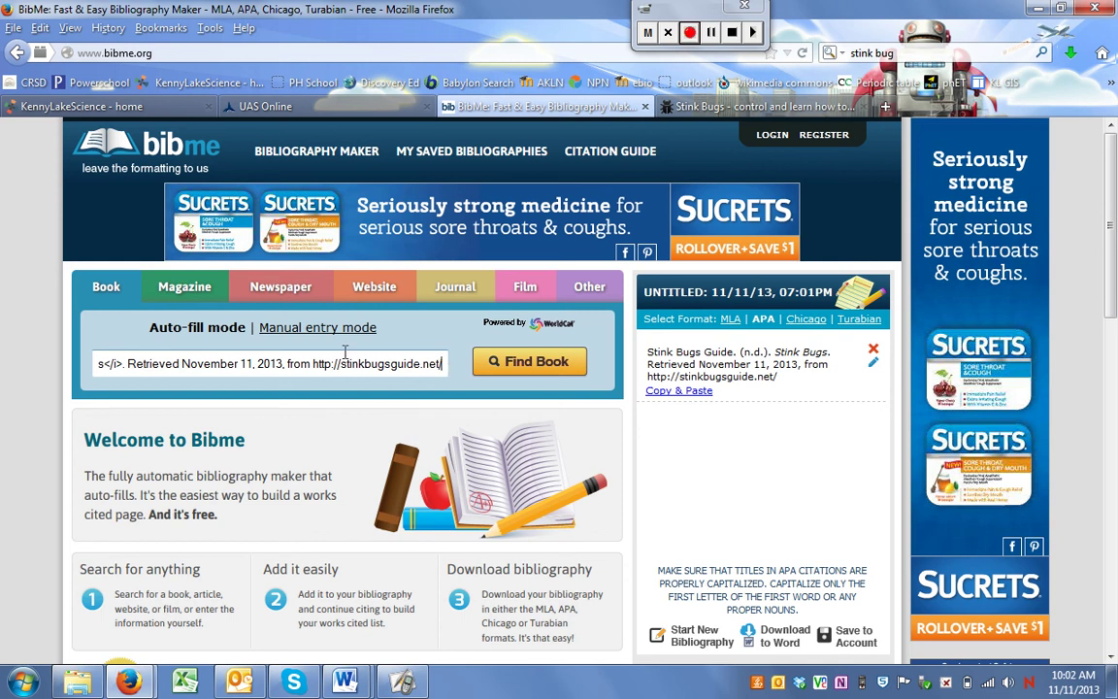
left_click_drag(447, 364, 301, 364)
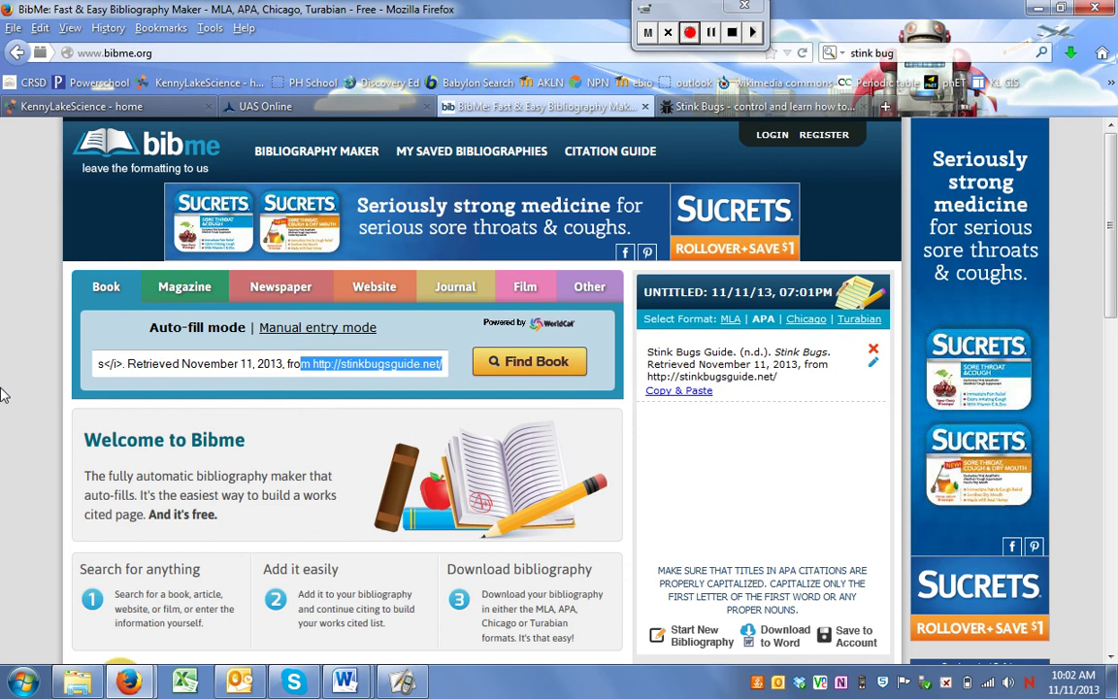
key("BackSpace")
key("BackSpace")
key("BackSpace")
key("BackSpace")
key("BackSpace")
key("BackSpace")
key("BackSpace")
key("BackSpace")
key("BackSpace")
key("BackSpace")
key("BackSpace")
key("BackSpace")
key("BackSpace")
key("BackSpace")
key("BackSpace")
key("BackSpace")
key("BackSpace")
key("BackSpace")
key("BackSpace")
key("BackSpace")
key("BackSpace")
key("BackSpace")
key("BackSpace")
key("BackSpace")
key("BackSpace")
key("BackSpace")
key("BackSpace")
key("BackSpace")
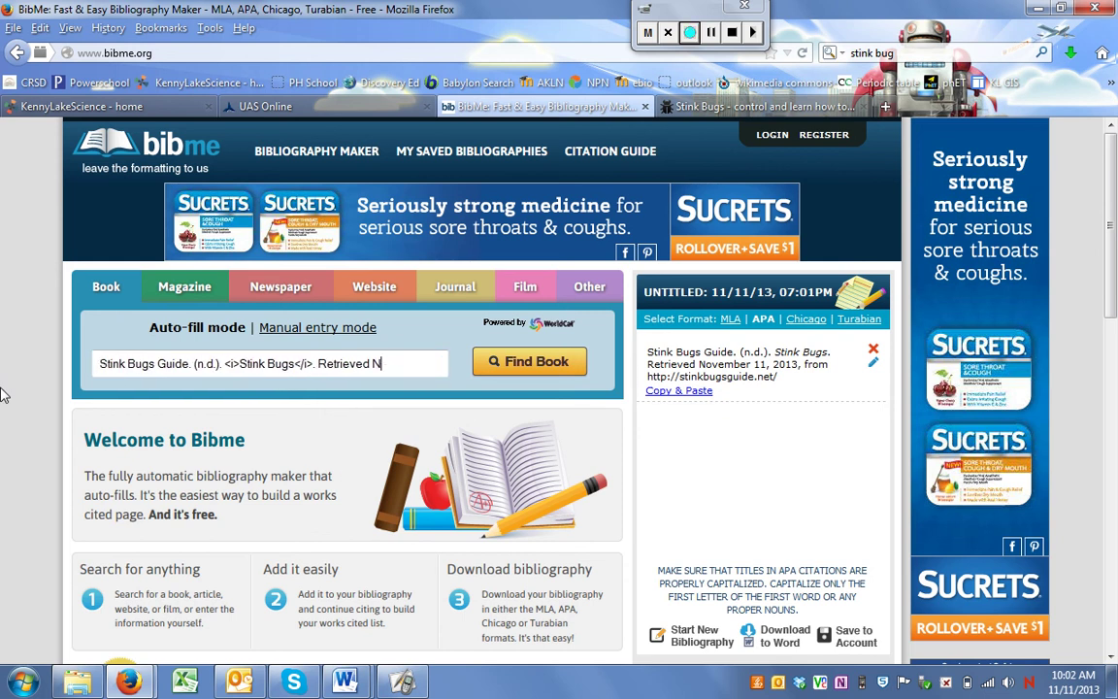
key("BackSpace")
key("BackSpace")
key("BackSpace")
key("BackSpace")
key("BackSpace")
key("BackSpace")
key("BackSpace")
key("BackSpace")
key("BackSpace")
key("BackSpace")
key("BackSpace")
key("BackSpace")
key("BackSpace")
key("BackSpace")
key("BackSpace")
key("BackSpace")
key("BackSpace")
key("BackSpace")
key("BackSpace")
key("BackSpace")
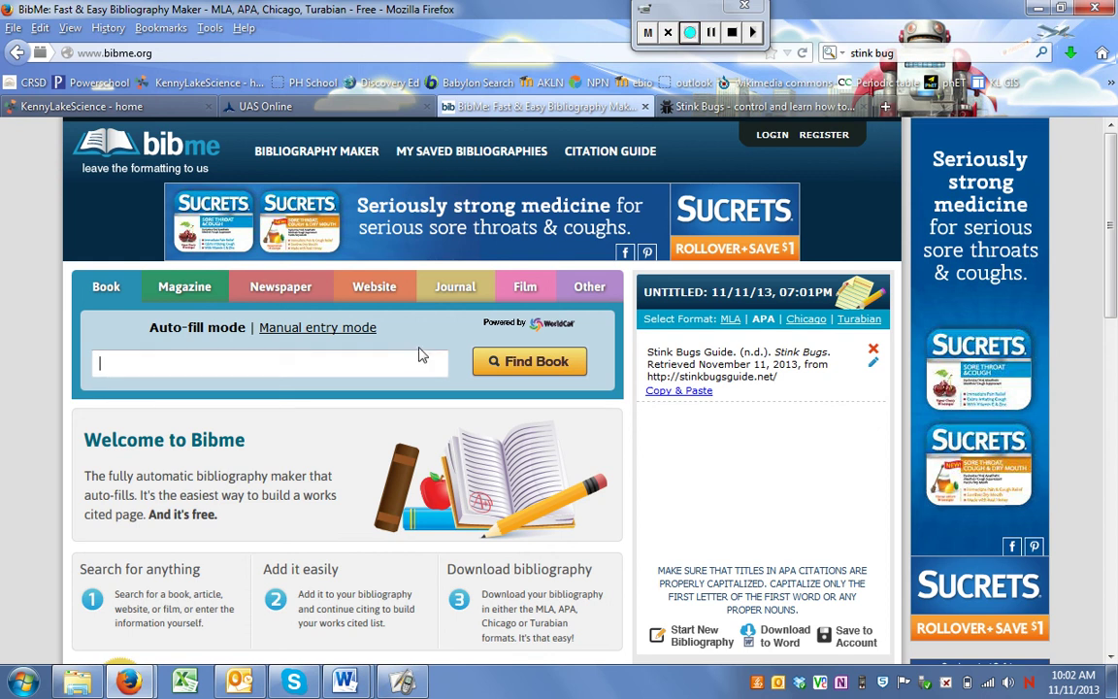
Step: Open the website citation search in BibMe and look over the page
left_click(359, 287)
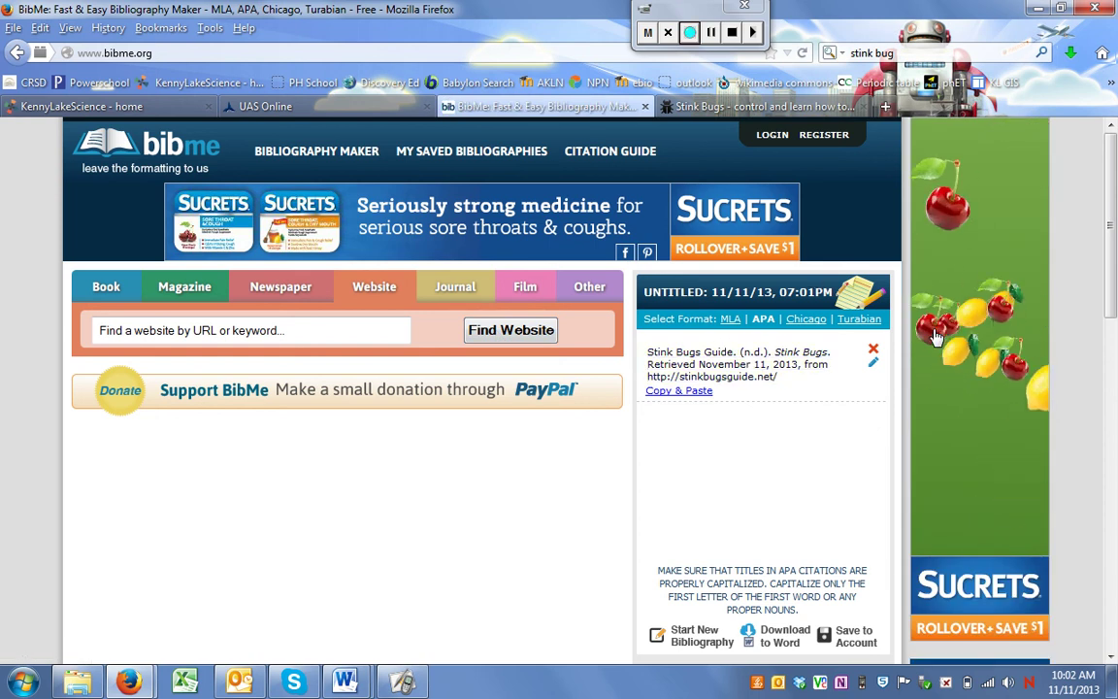
left_click_drag(1115, 284, 1111, 335)
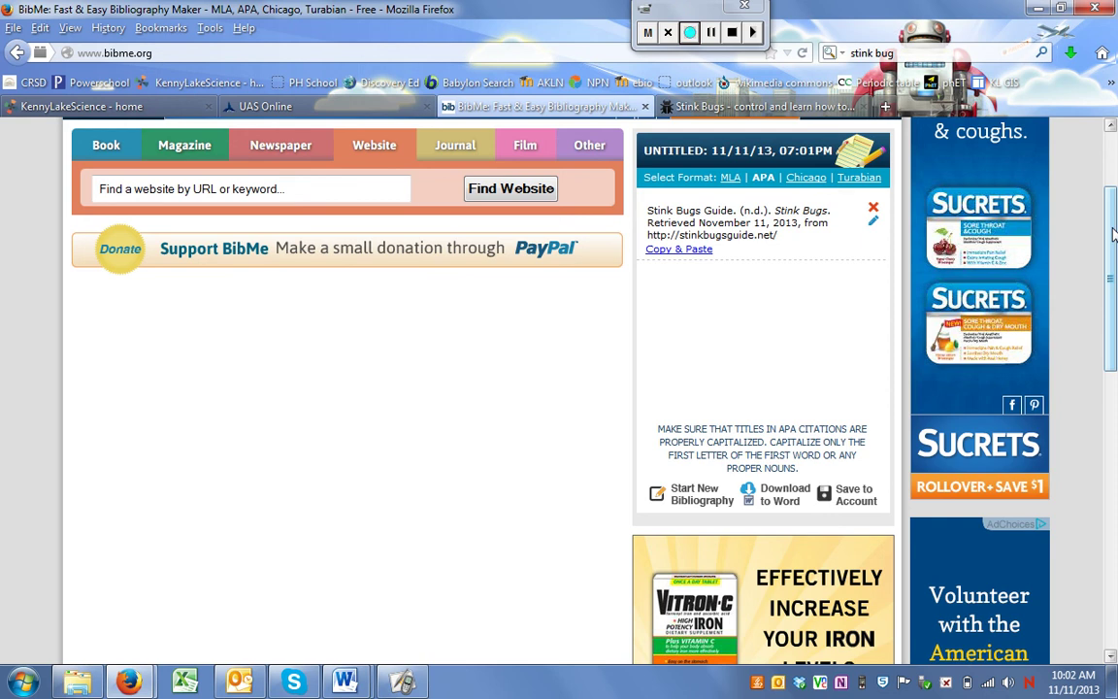
left_click_drag(1114, 214, 1112, 163)
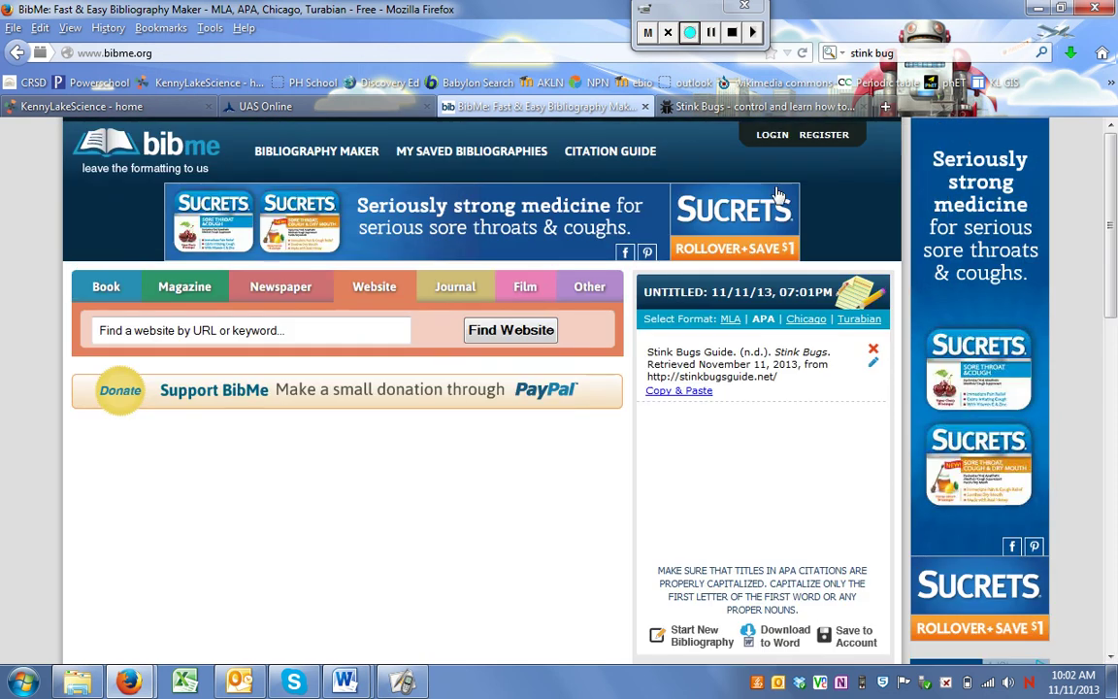